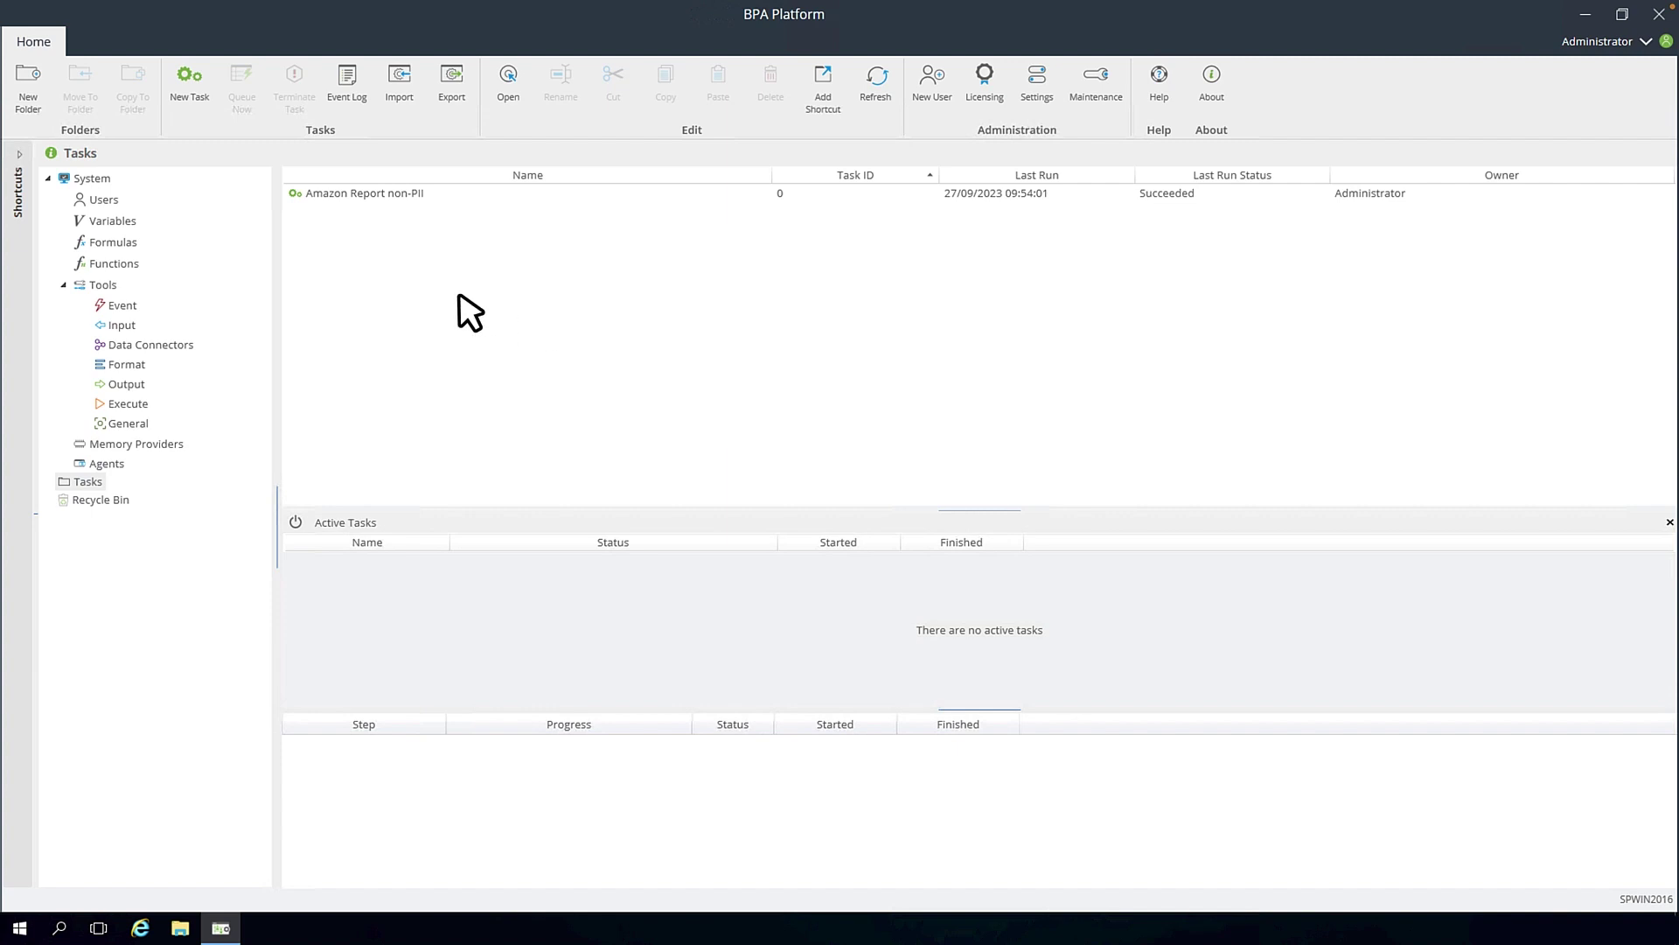
# - List the global variables and inspect the AmazonOutputFolder and ReportType variable properties
pyautogui.click(114, 221)
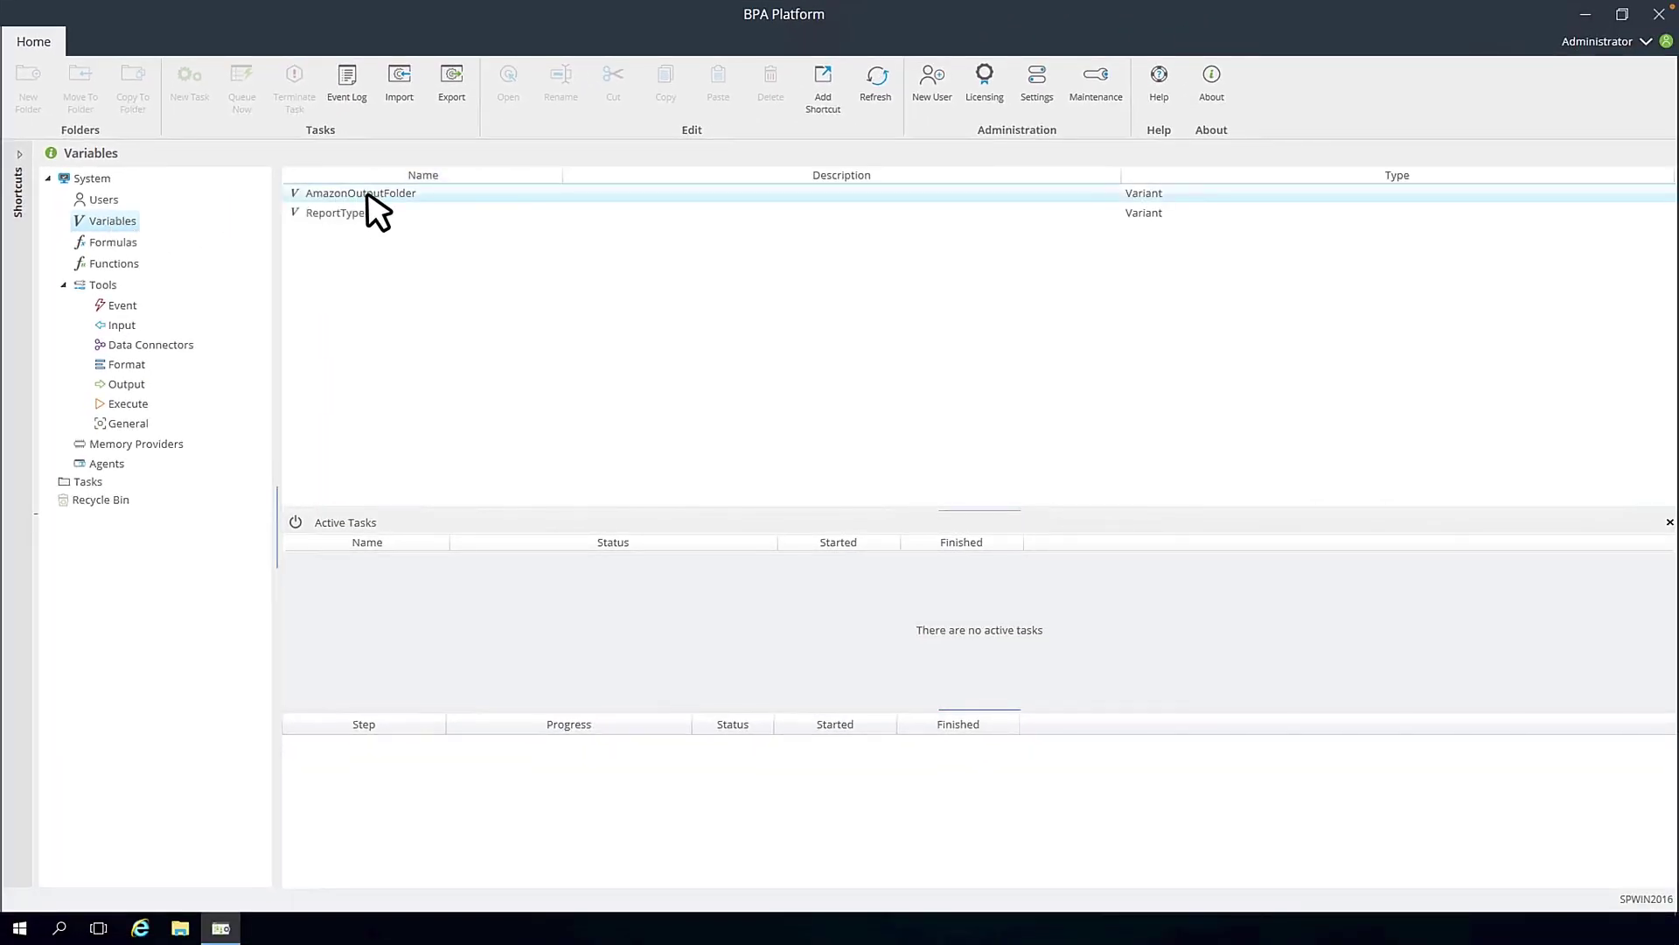
pyautogui.doubleClick(367, 193)
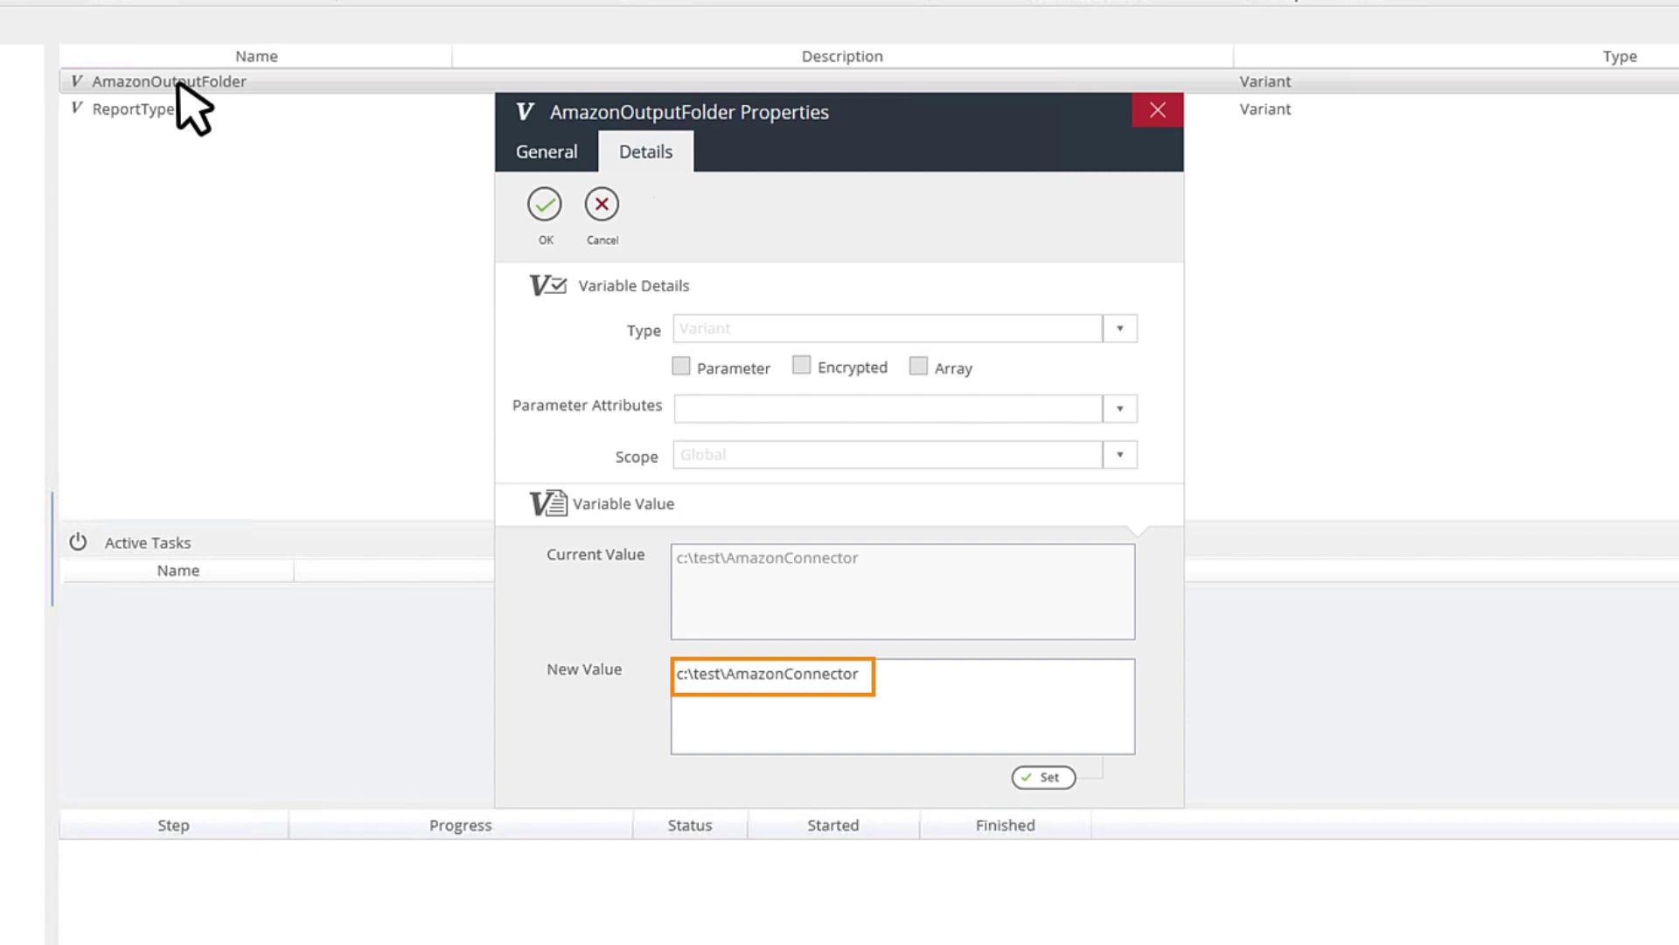
pyautogui.click(543, 203)
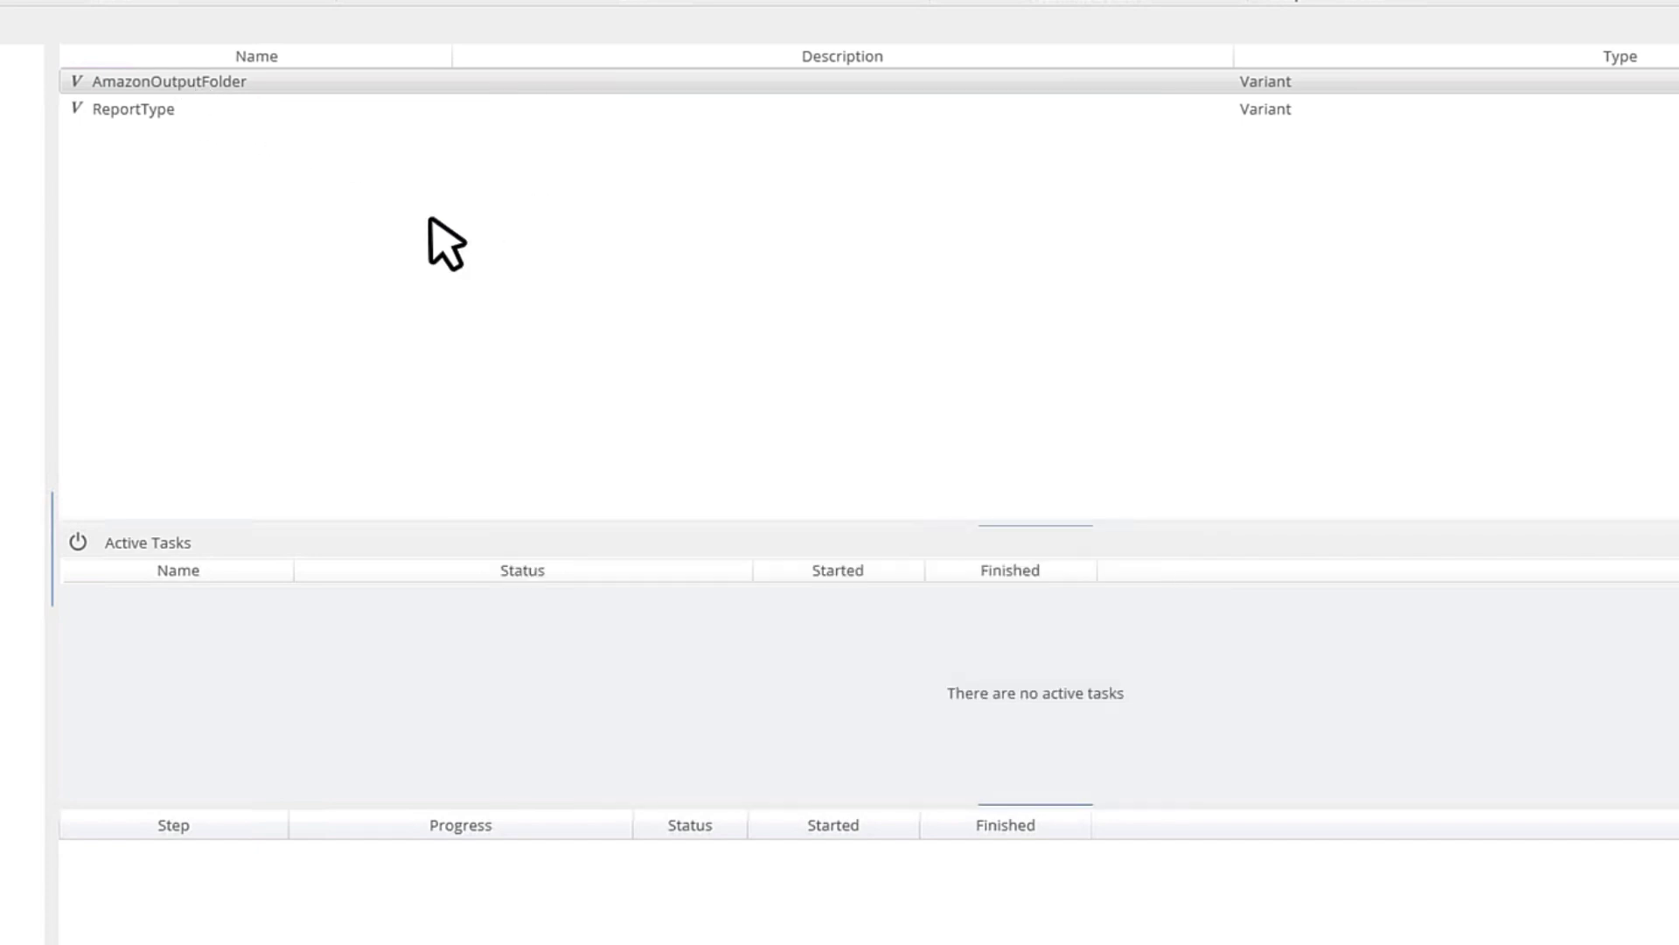
pyautogui.doubleClick(137, 112)
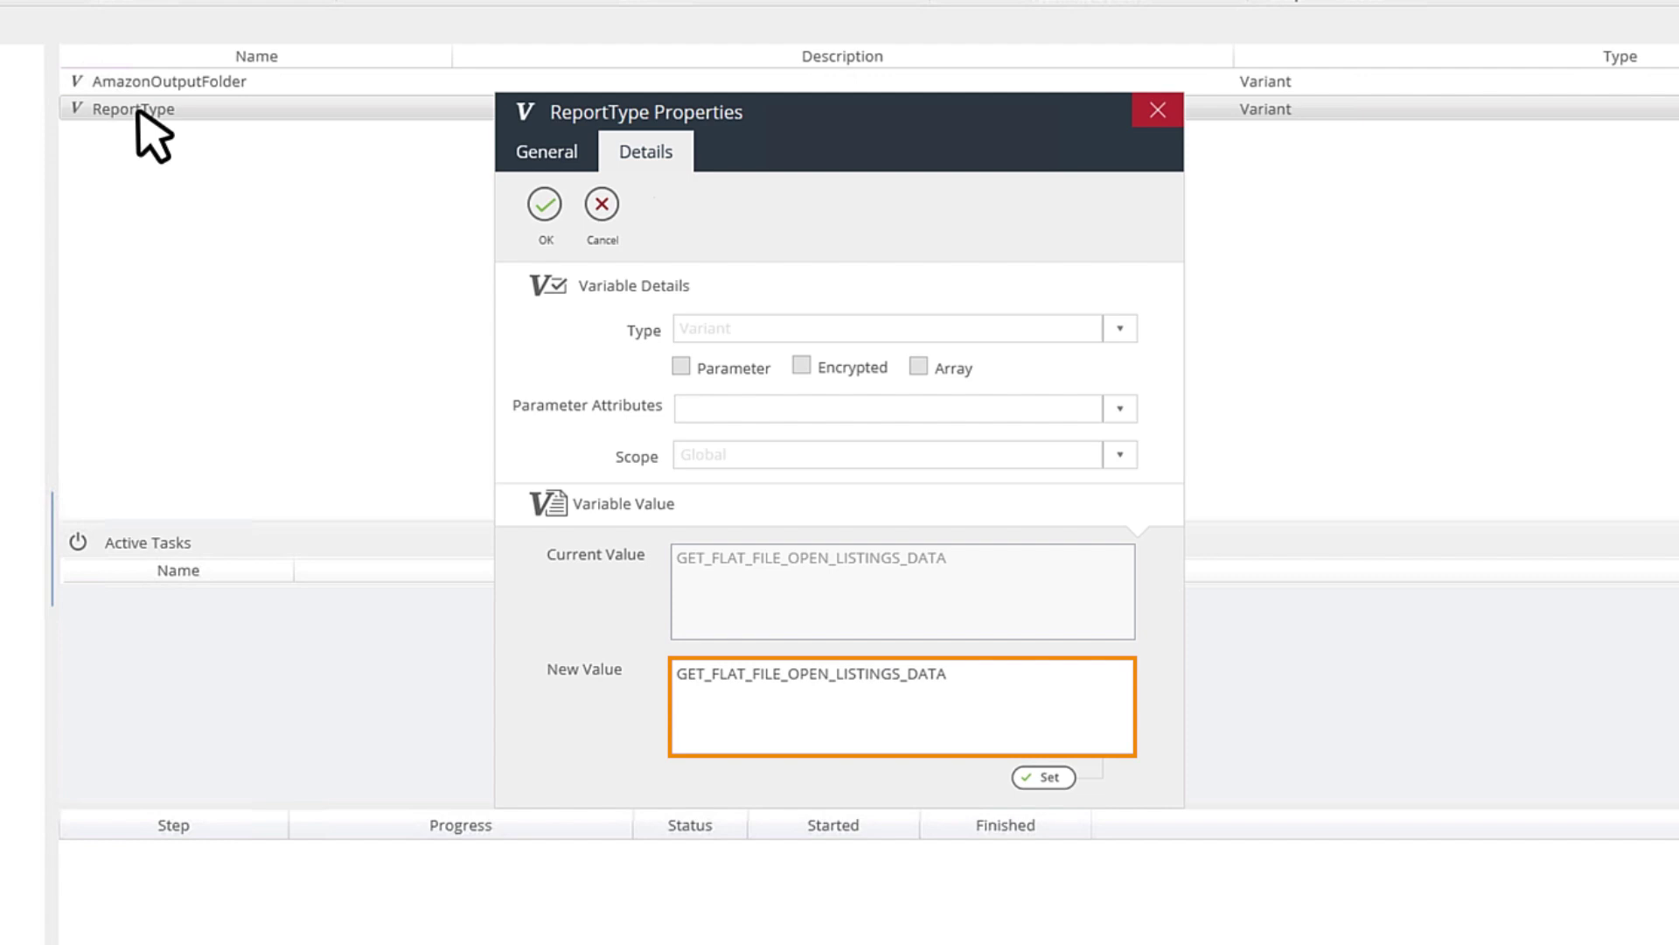
pyautogui.click(544, 206)
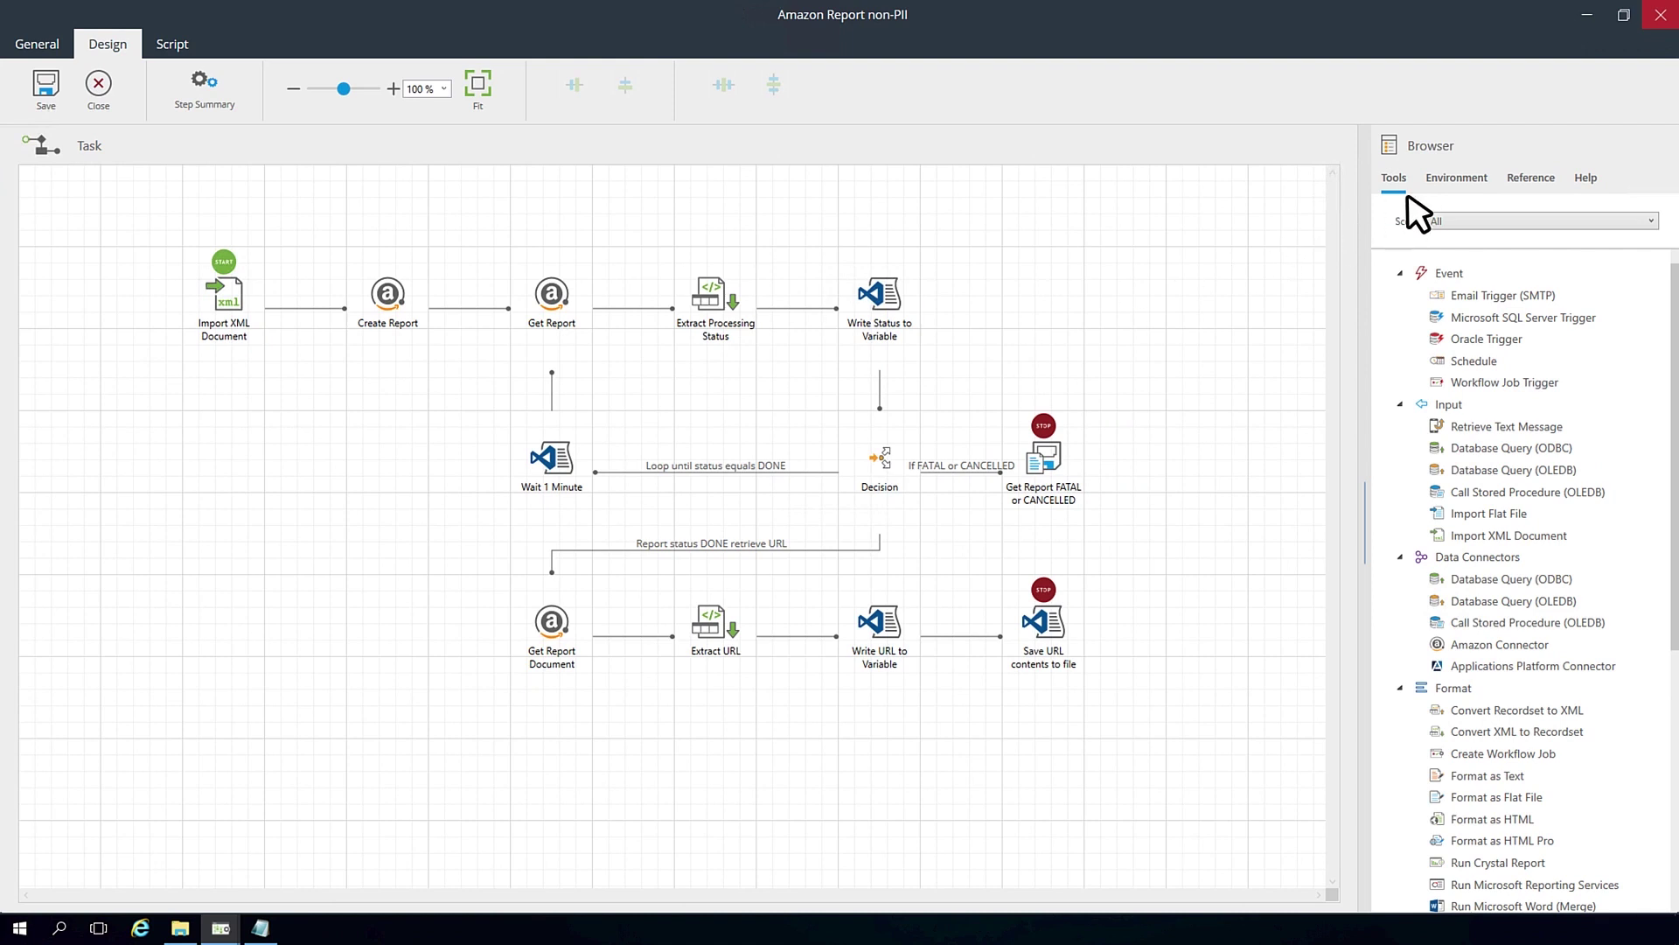
# - In the task's Environment, inspect the CatchStatus variable, then the url variable
pyautogui.click(1456, 178)
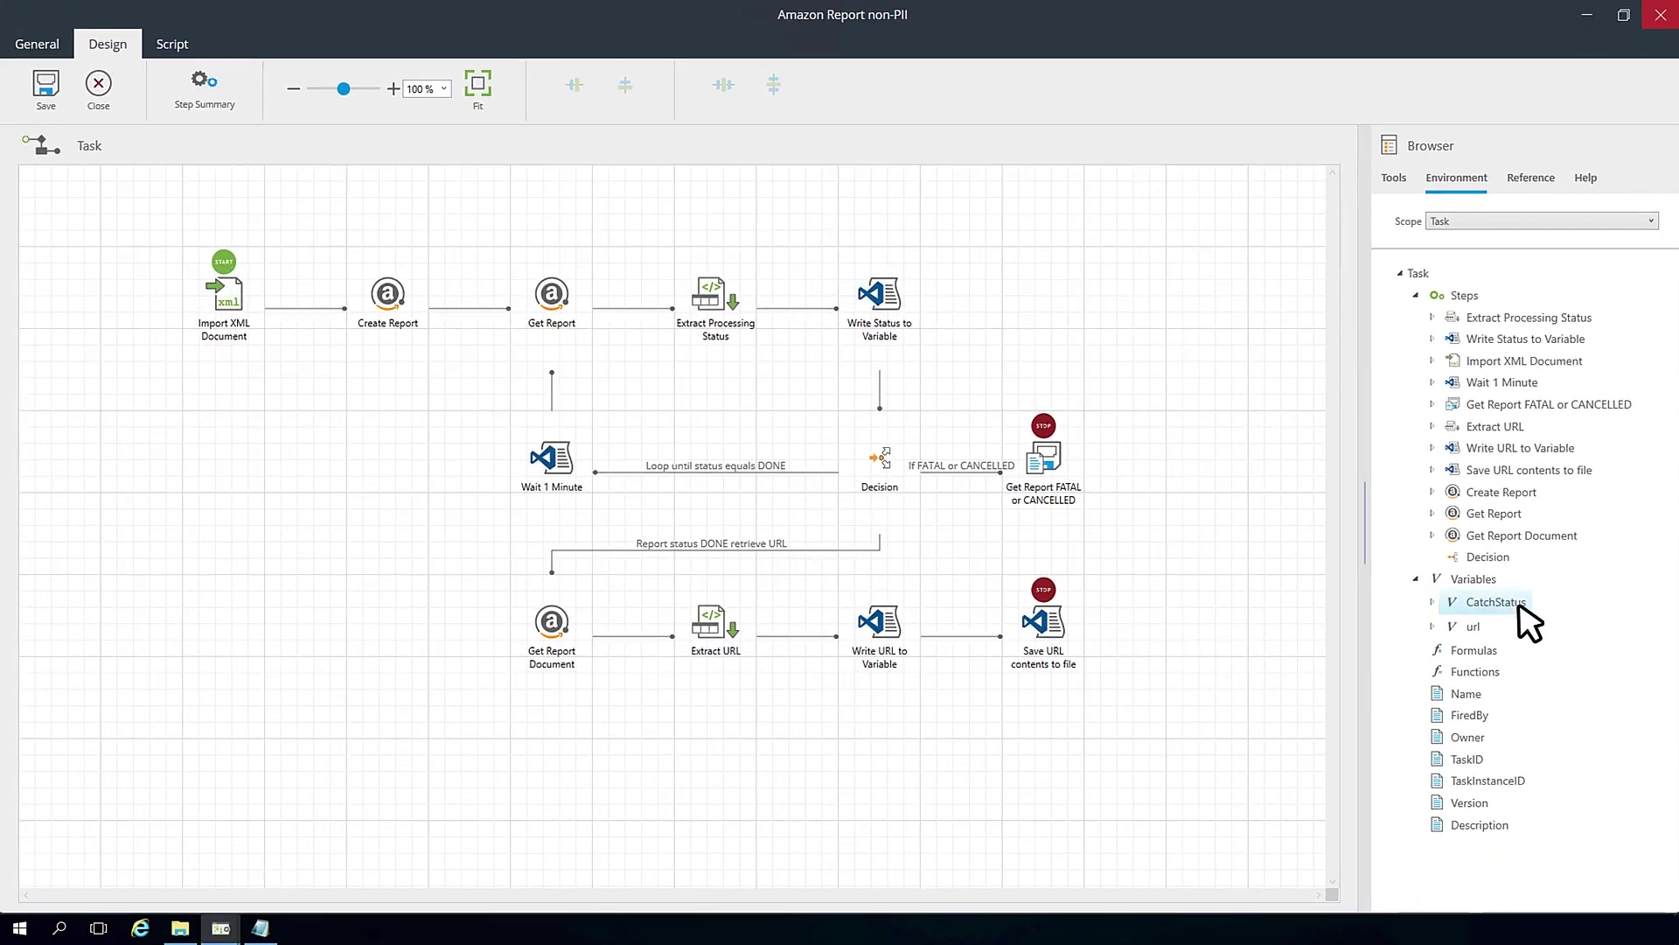
pyautogui.doubleClick(1519, 606)
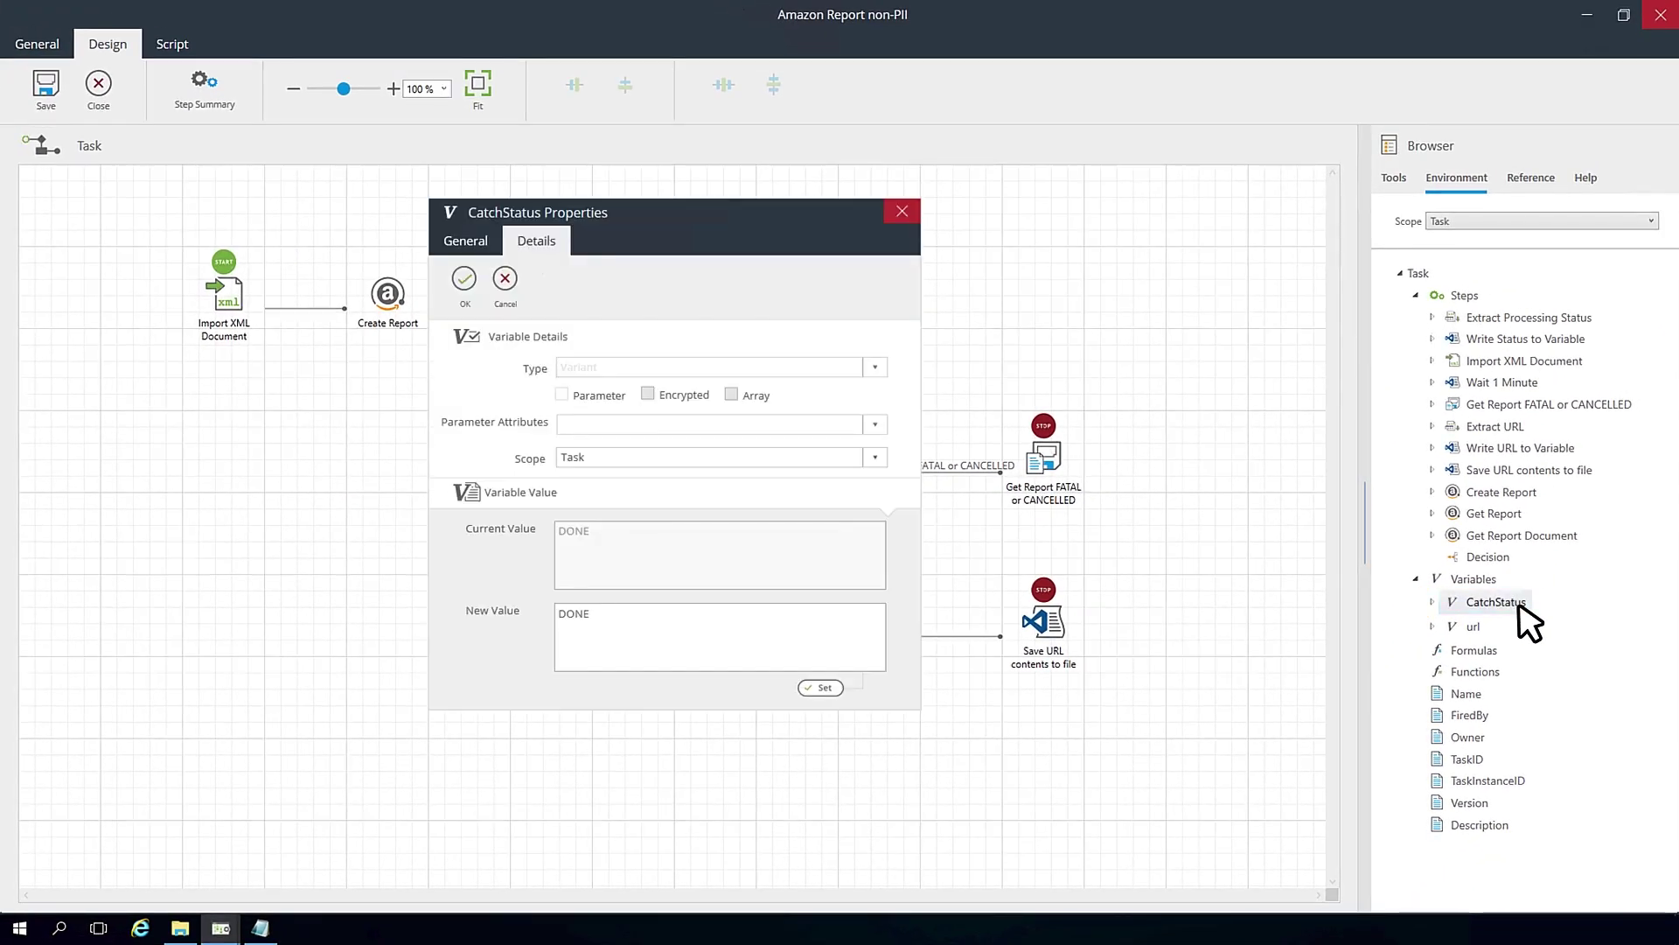
pyautogui.click(465, 278)
pyautogui.doubleClick(1473, 627)
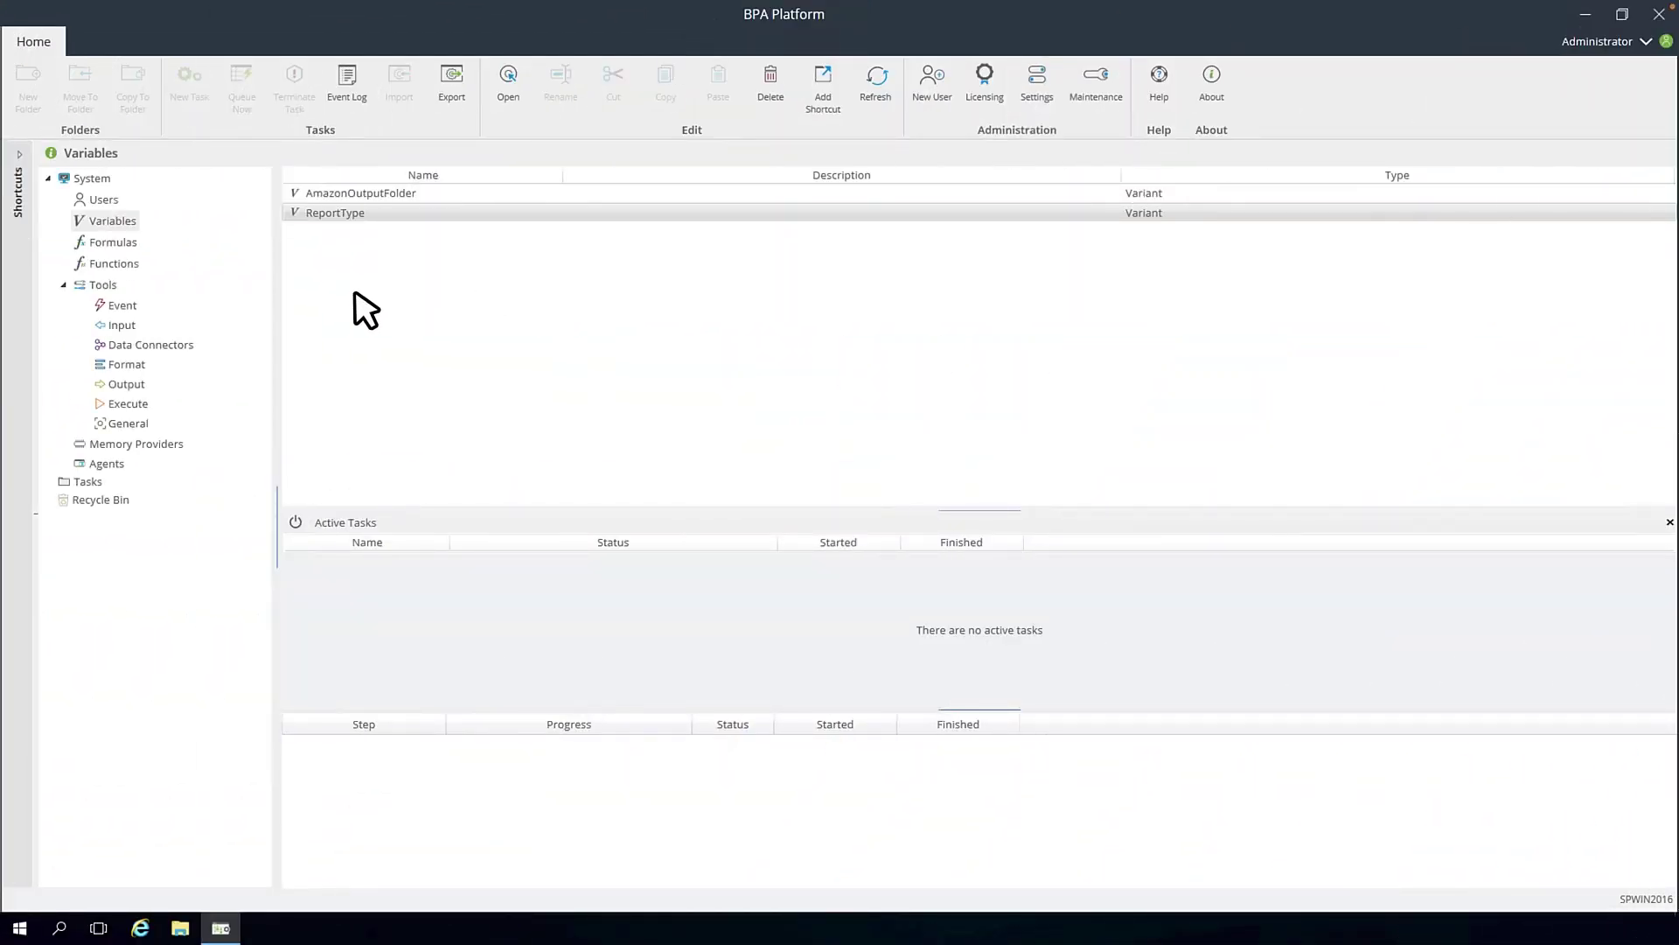
# - List the functions and view the AmazonGetAndSaveReportDocument function's parameters
pyautogui.click(118, 265)
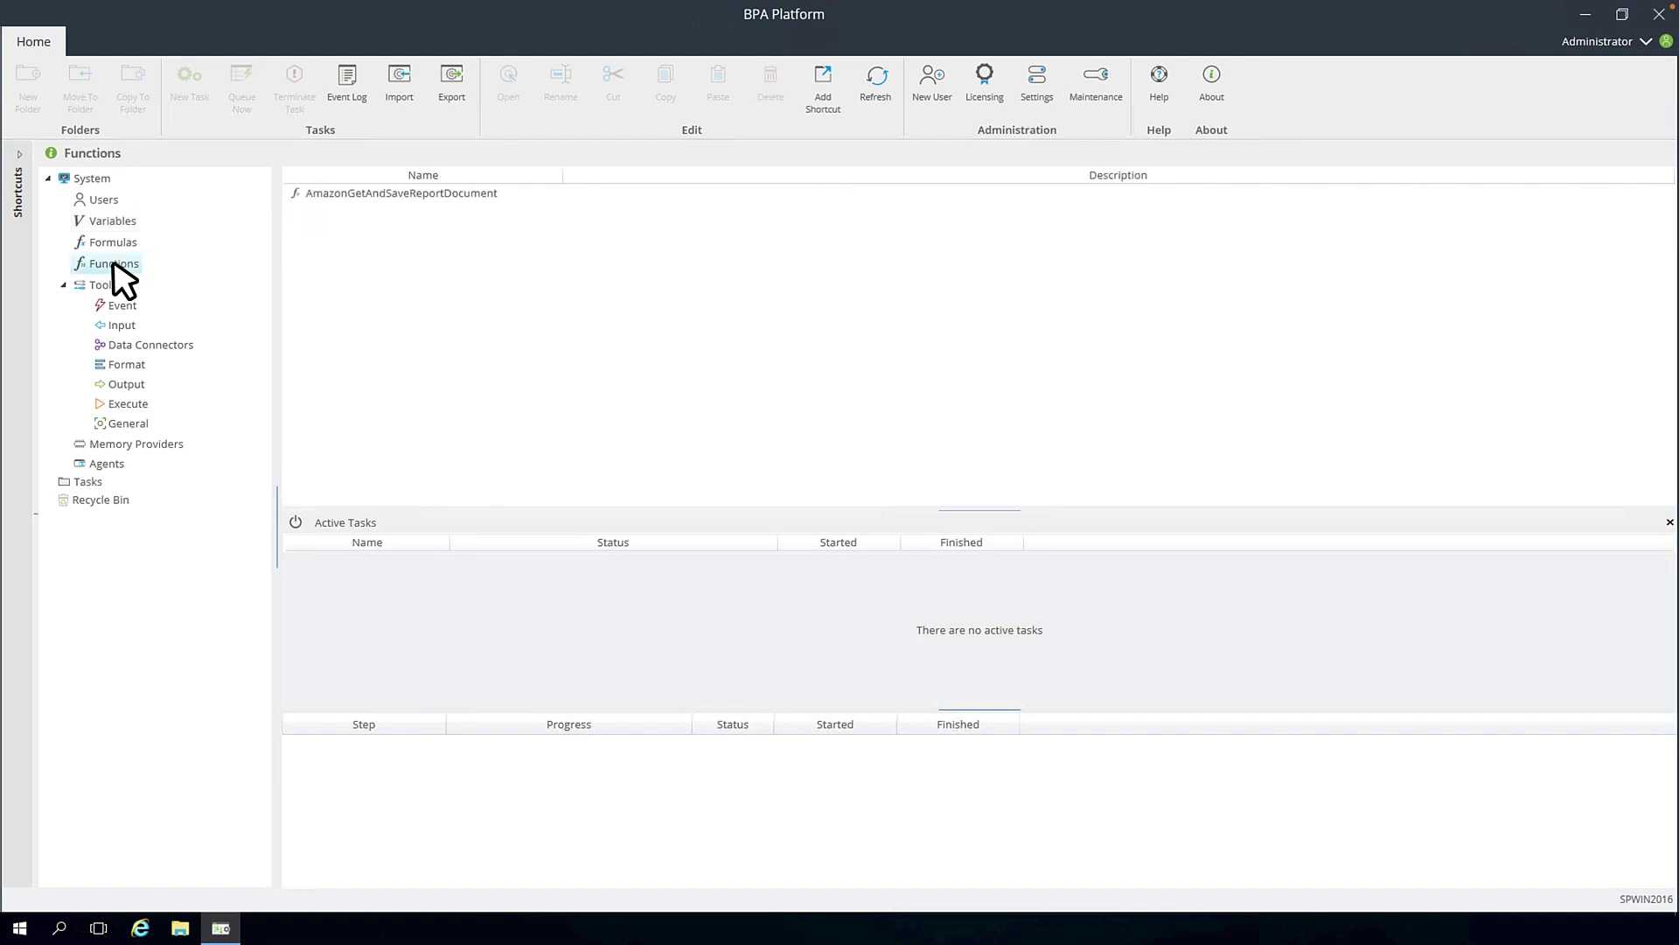
pyautogui.doubleClick(416, 194)
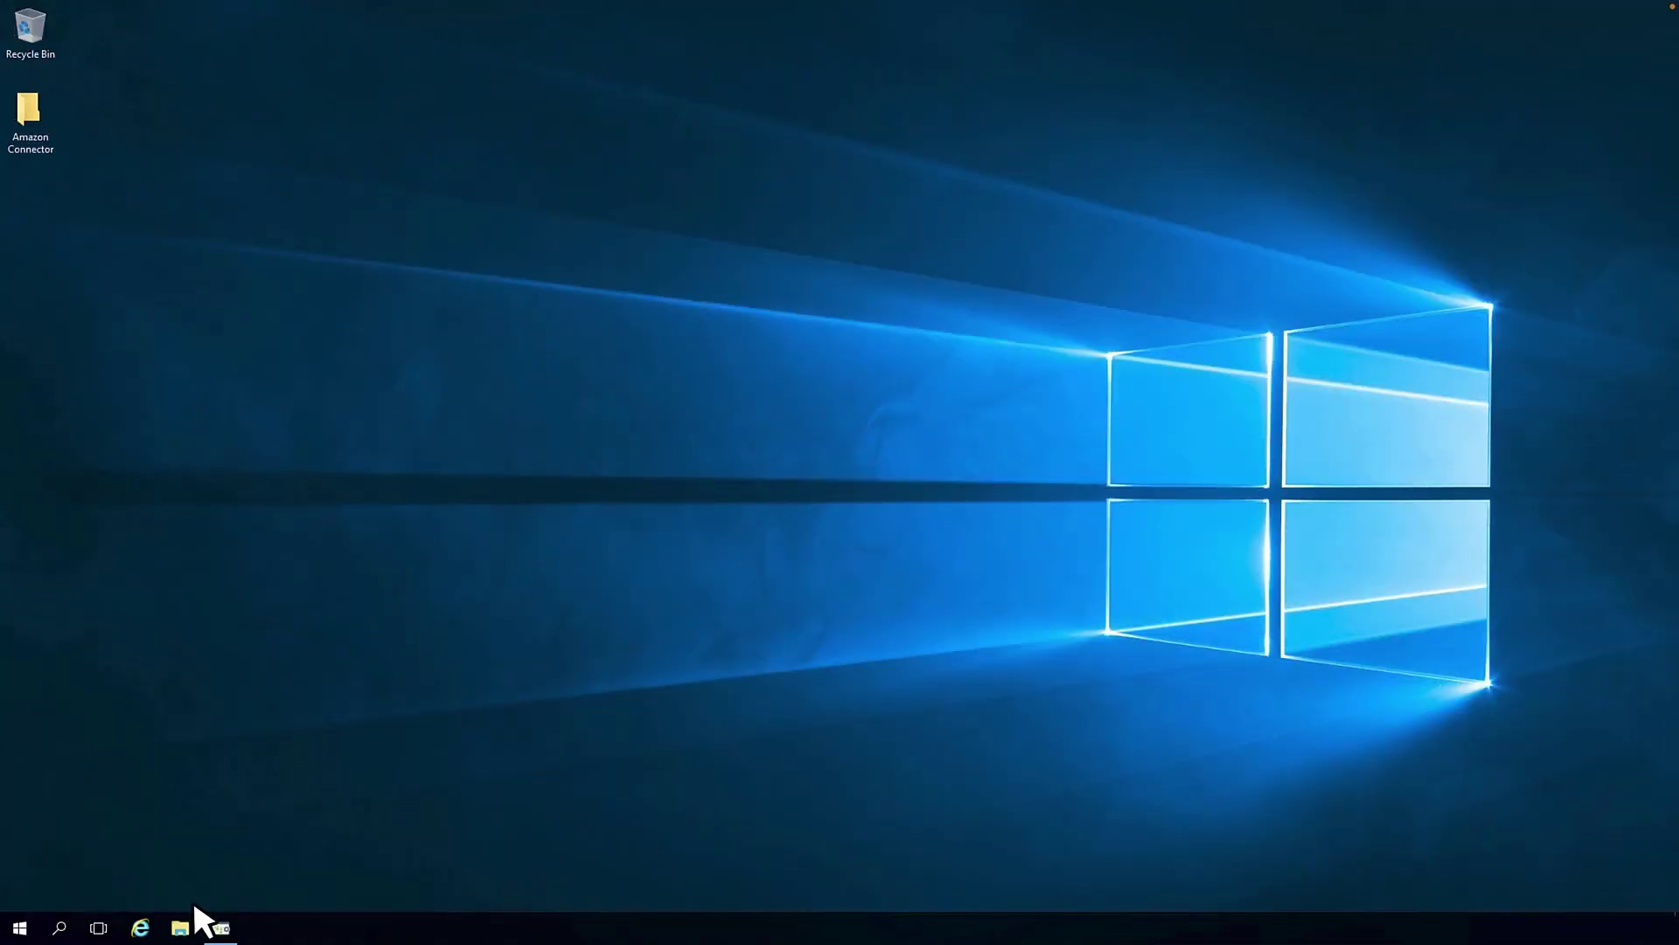
# - Open the C:\test\AmazonConnector folder from File Explorer's Frequent folders
pyautogui.click(180, 927)
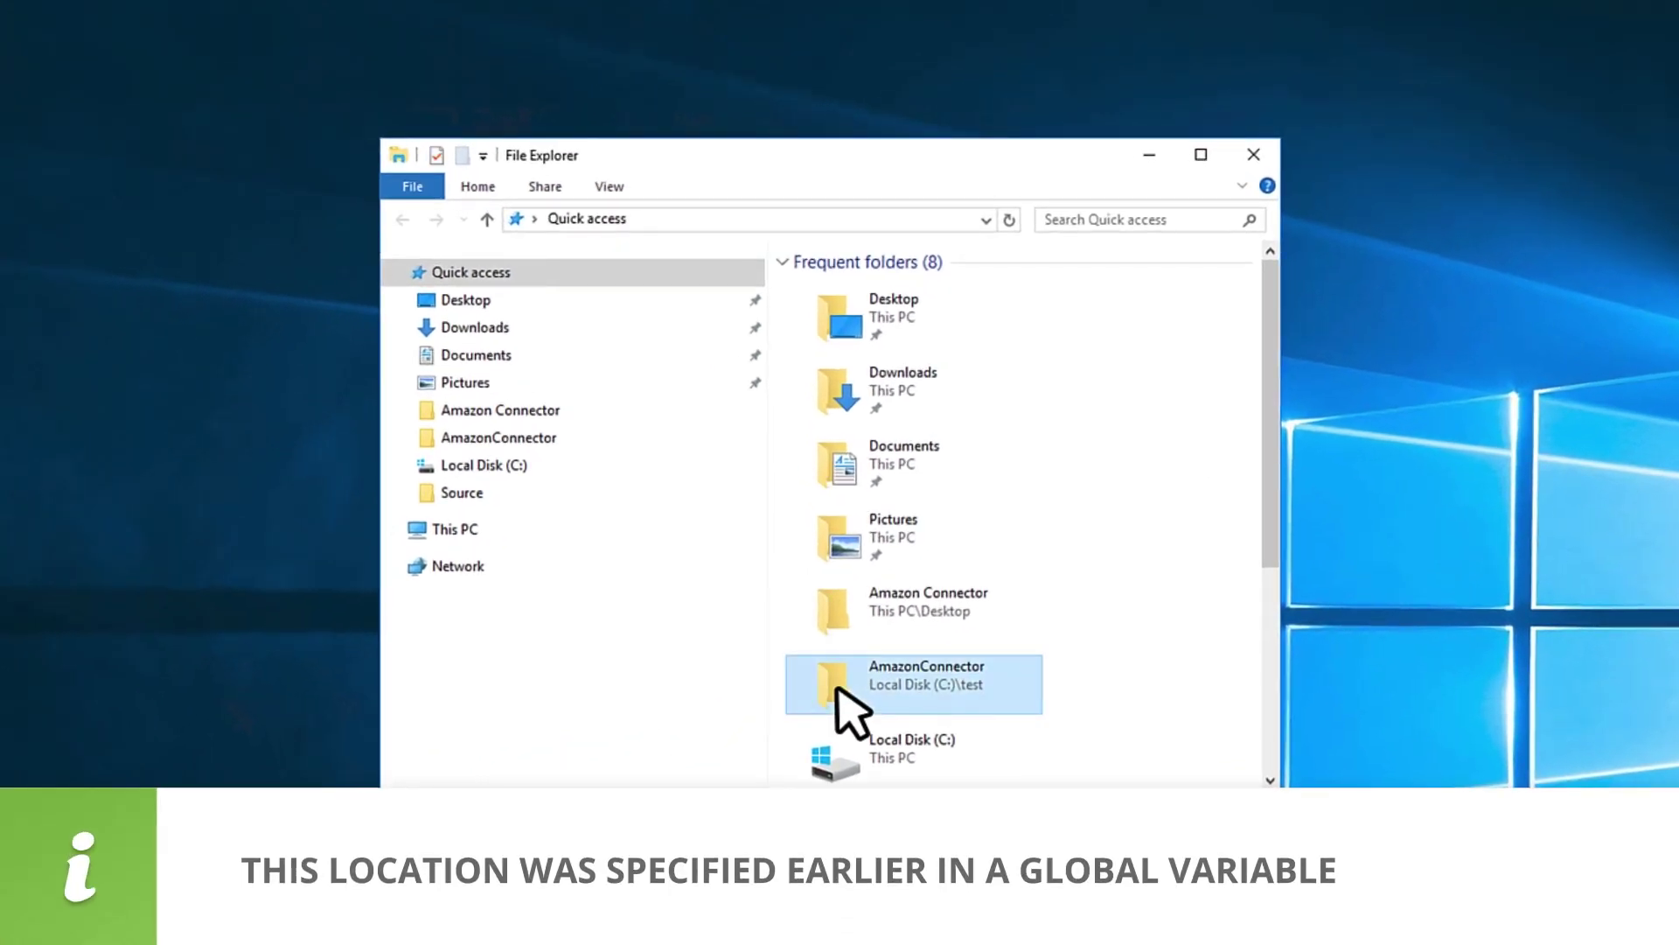
pyautogui.doubleClick(814, 625)
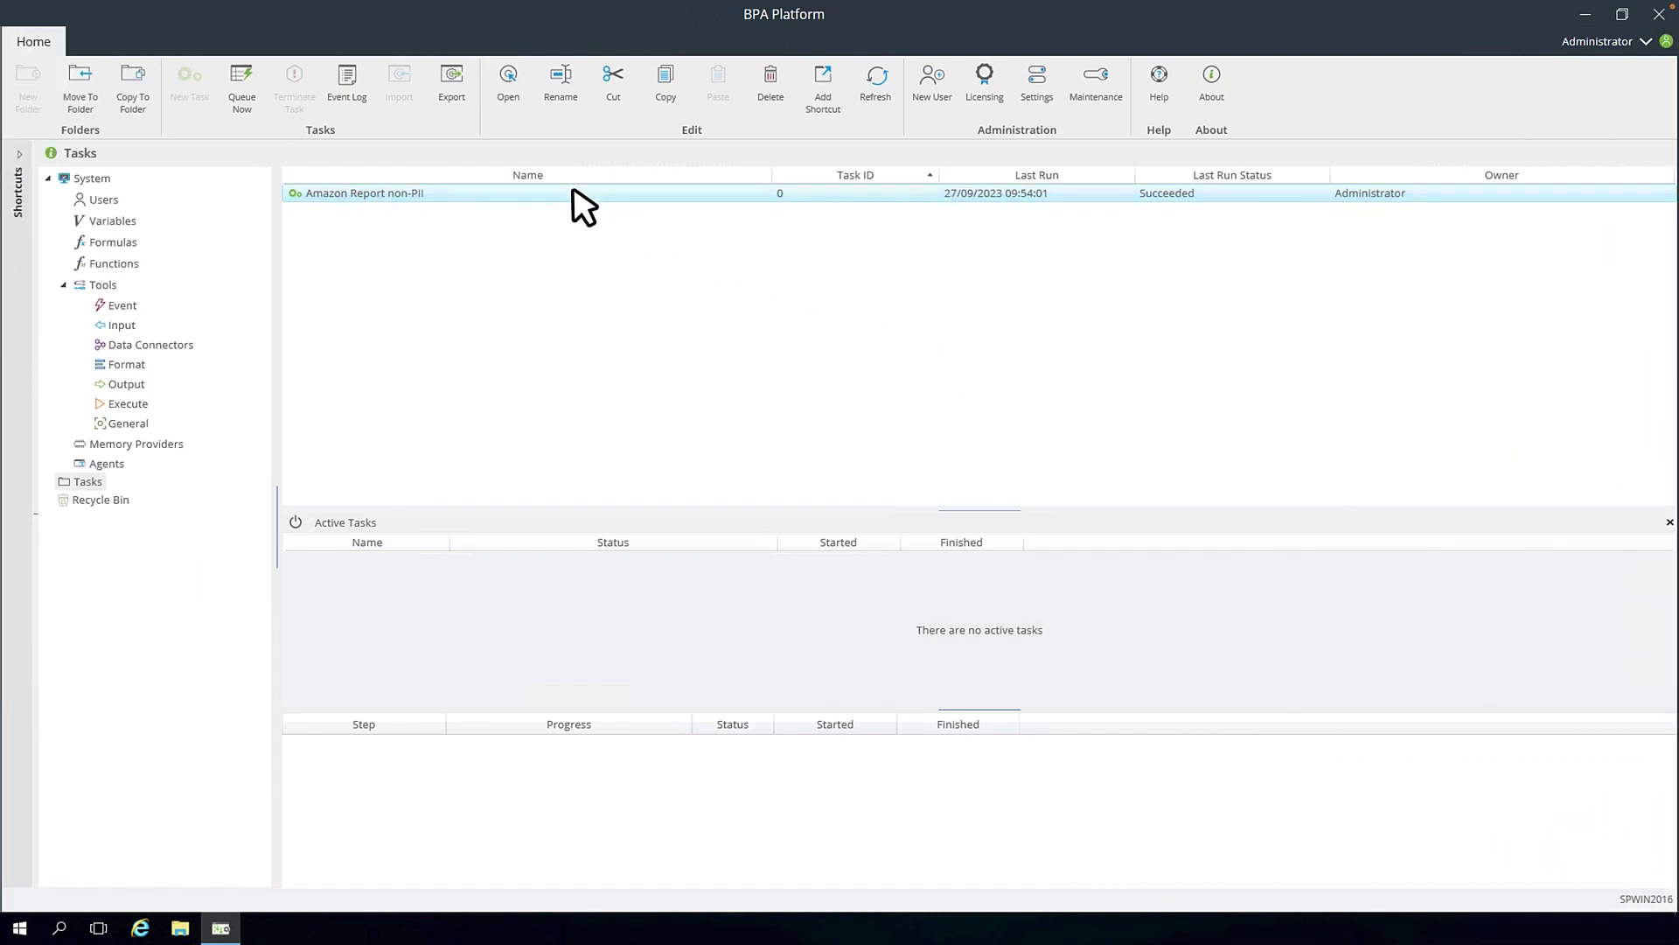
# - Open the Amazon Report non-PII task and check Create Report's connection and createReport mapping
pyautogui.doubleClick(574, 193)
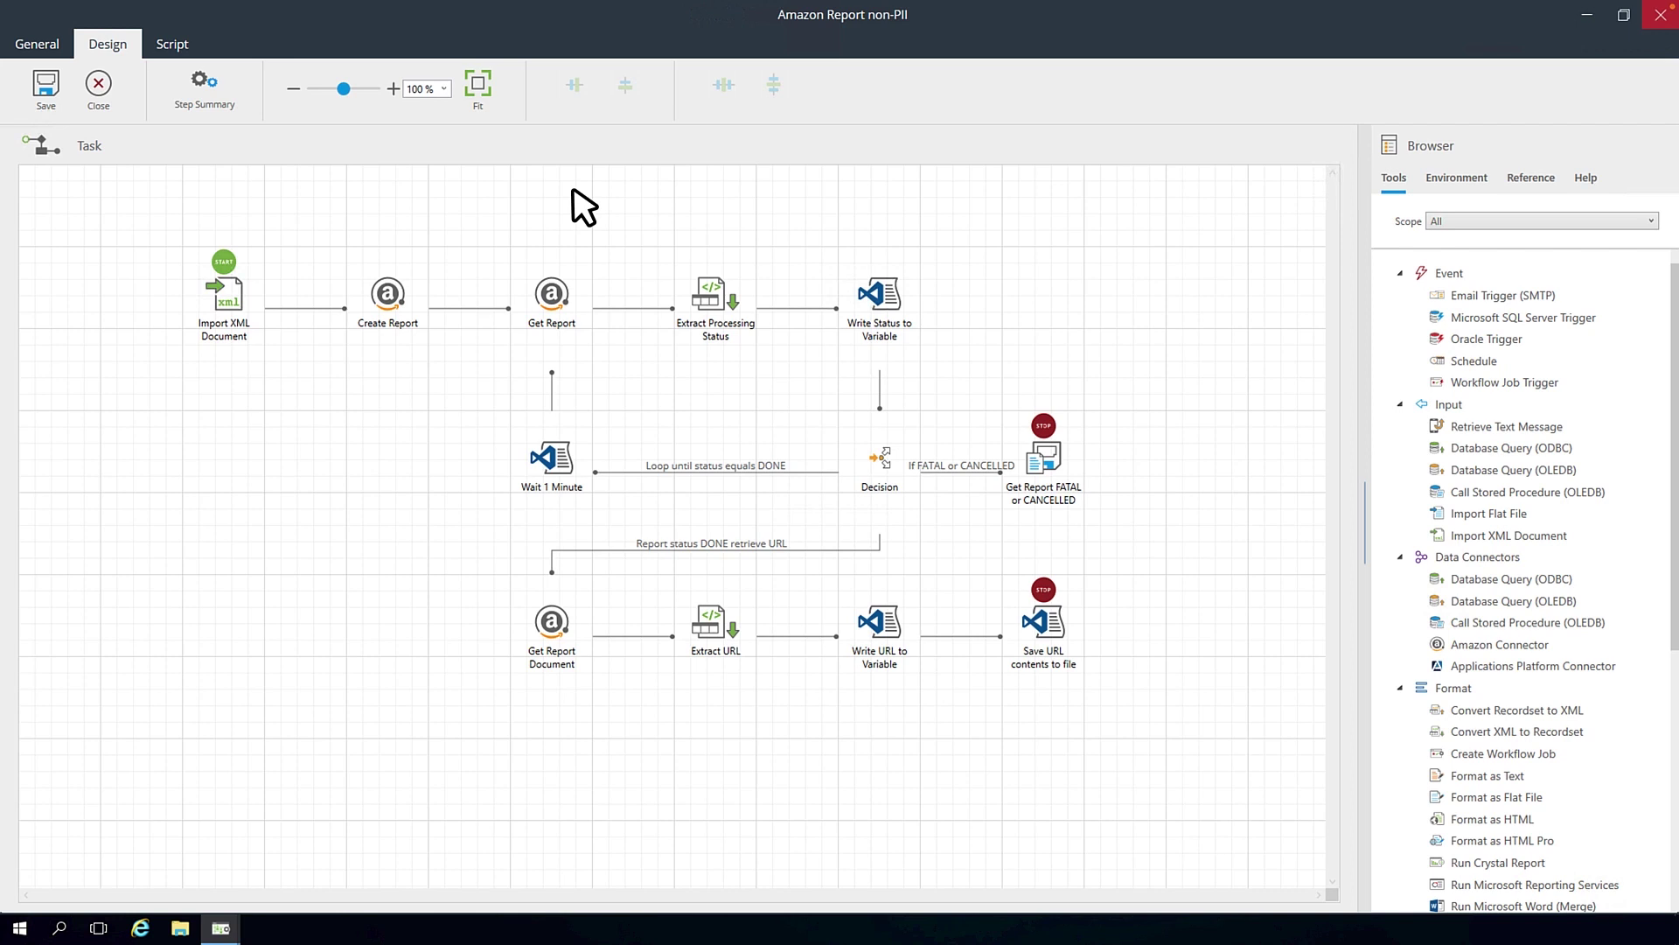
pyautogui.doubleClick(402, 299)
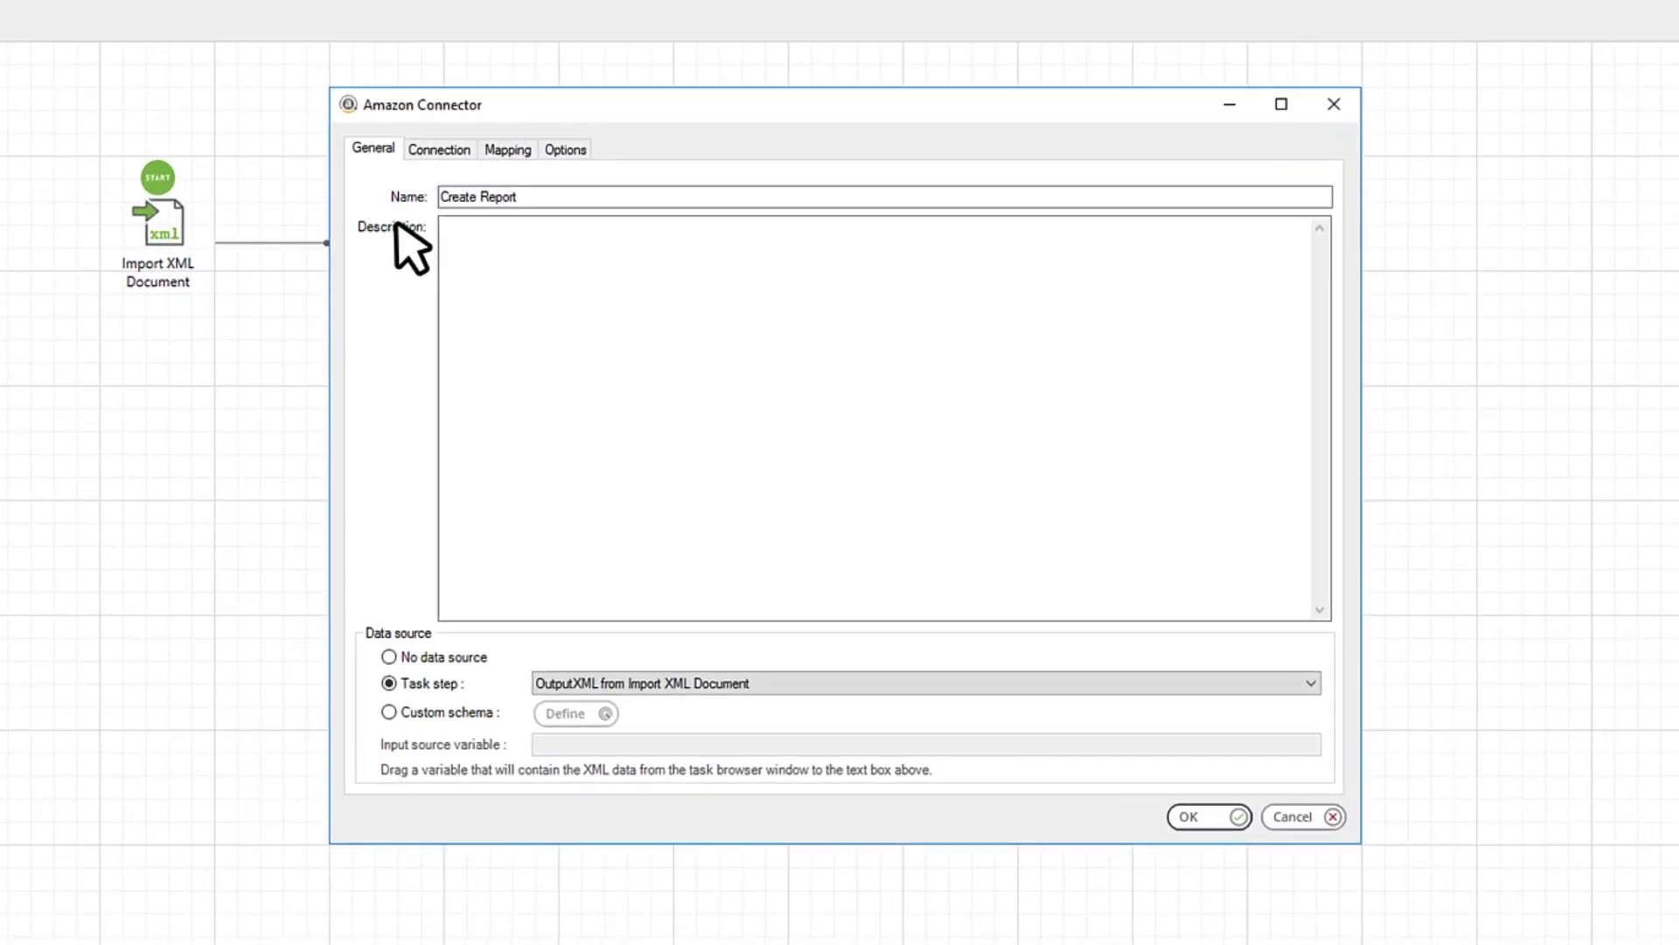
pyautogui.click(450, 154)
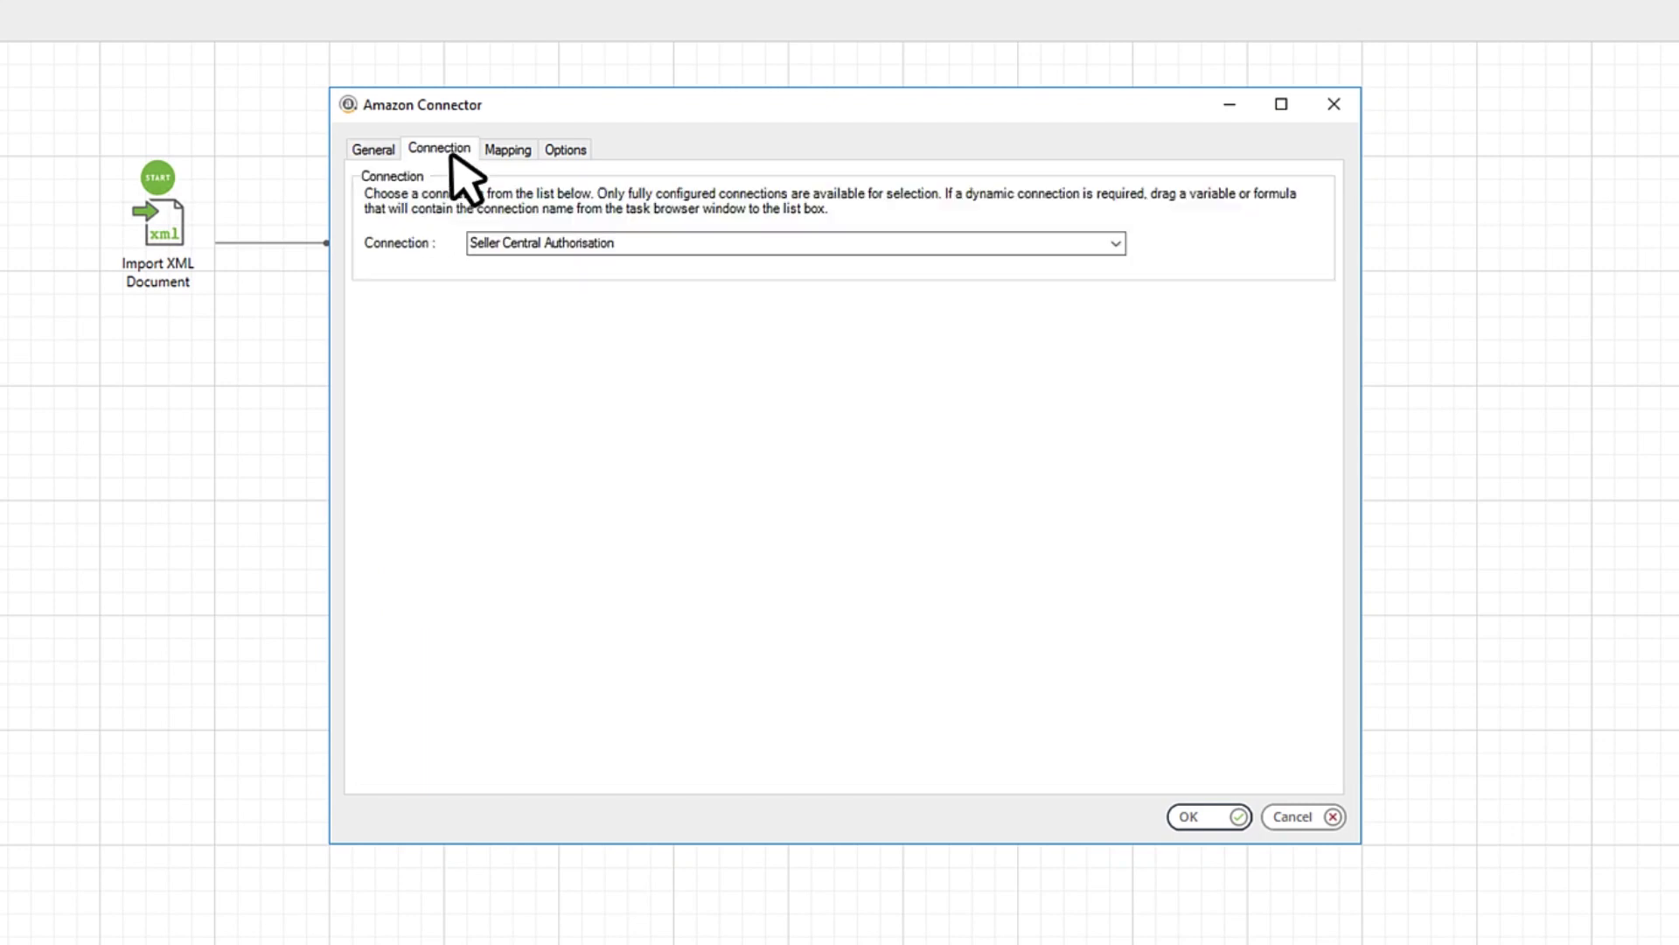
pyautogui.click(512, 154)
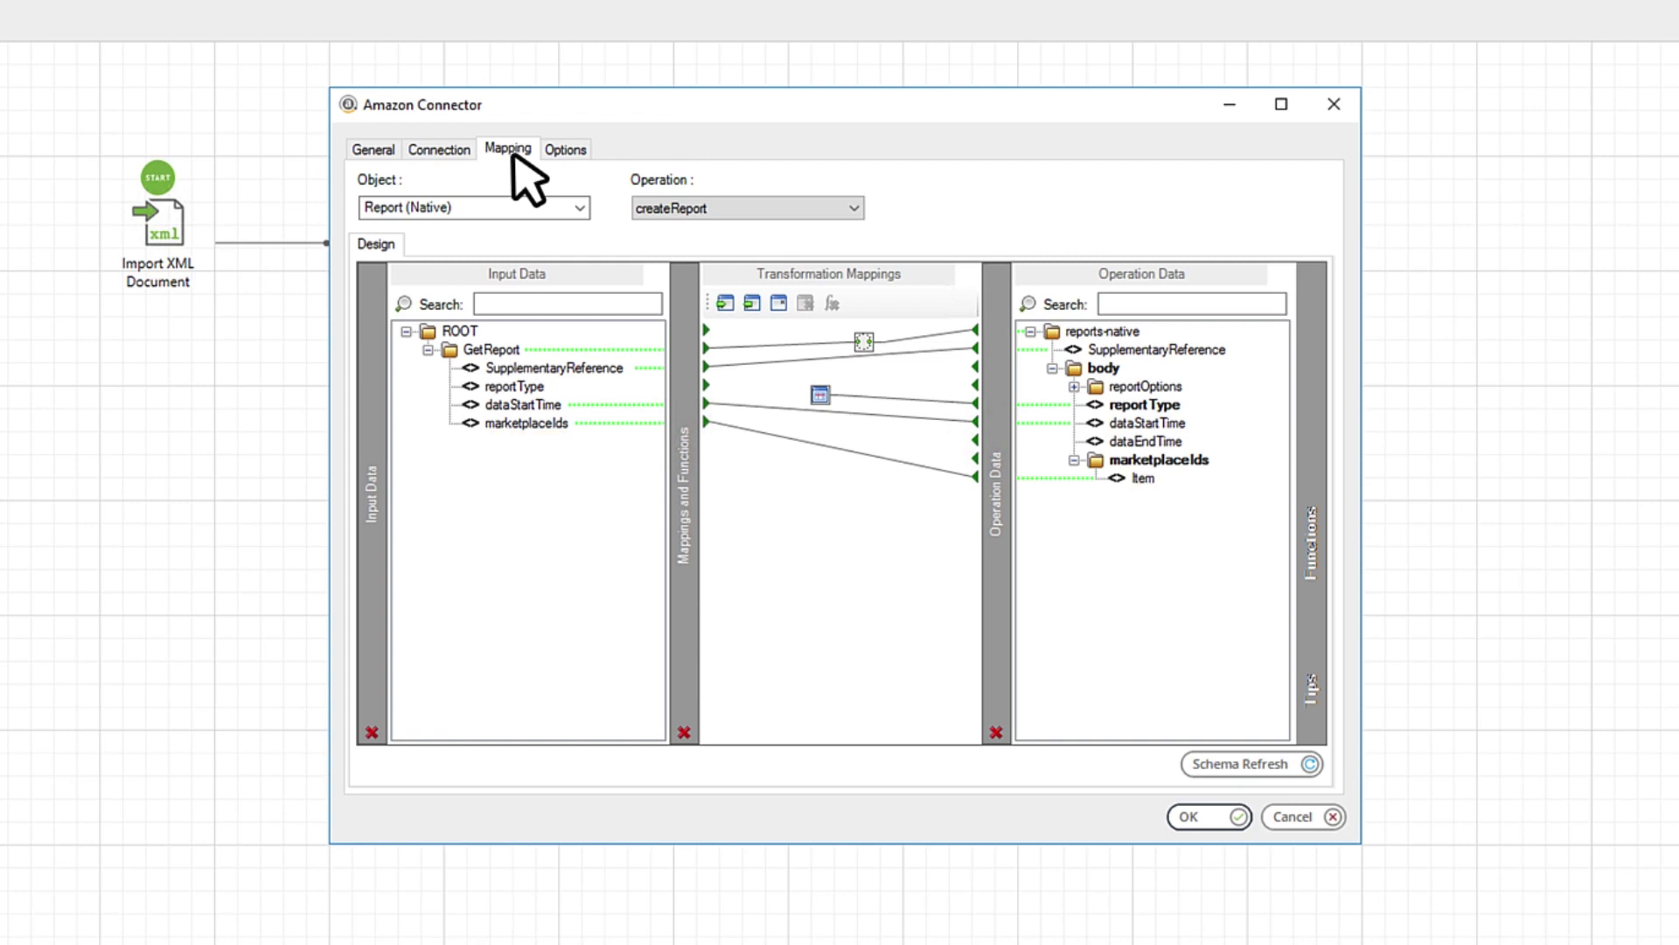
pyautogui.click(1220, 817)
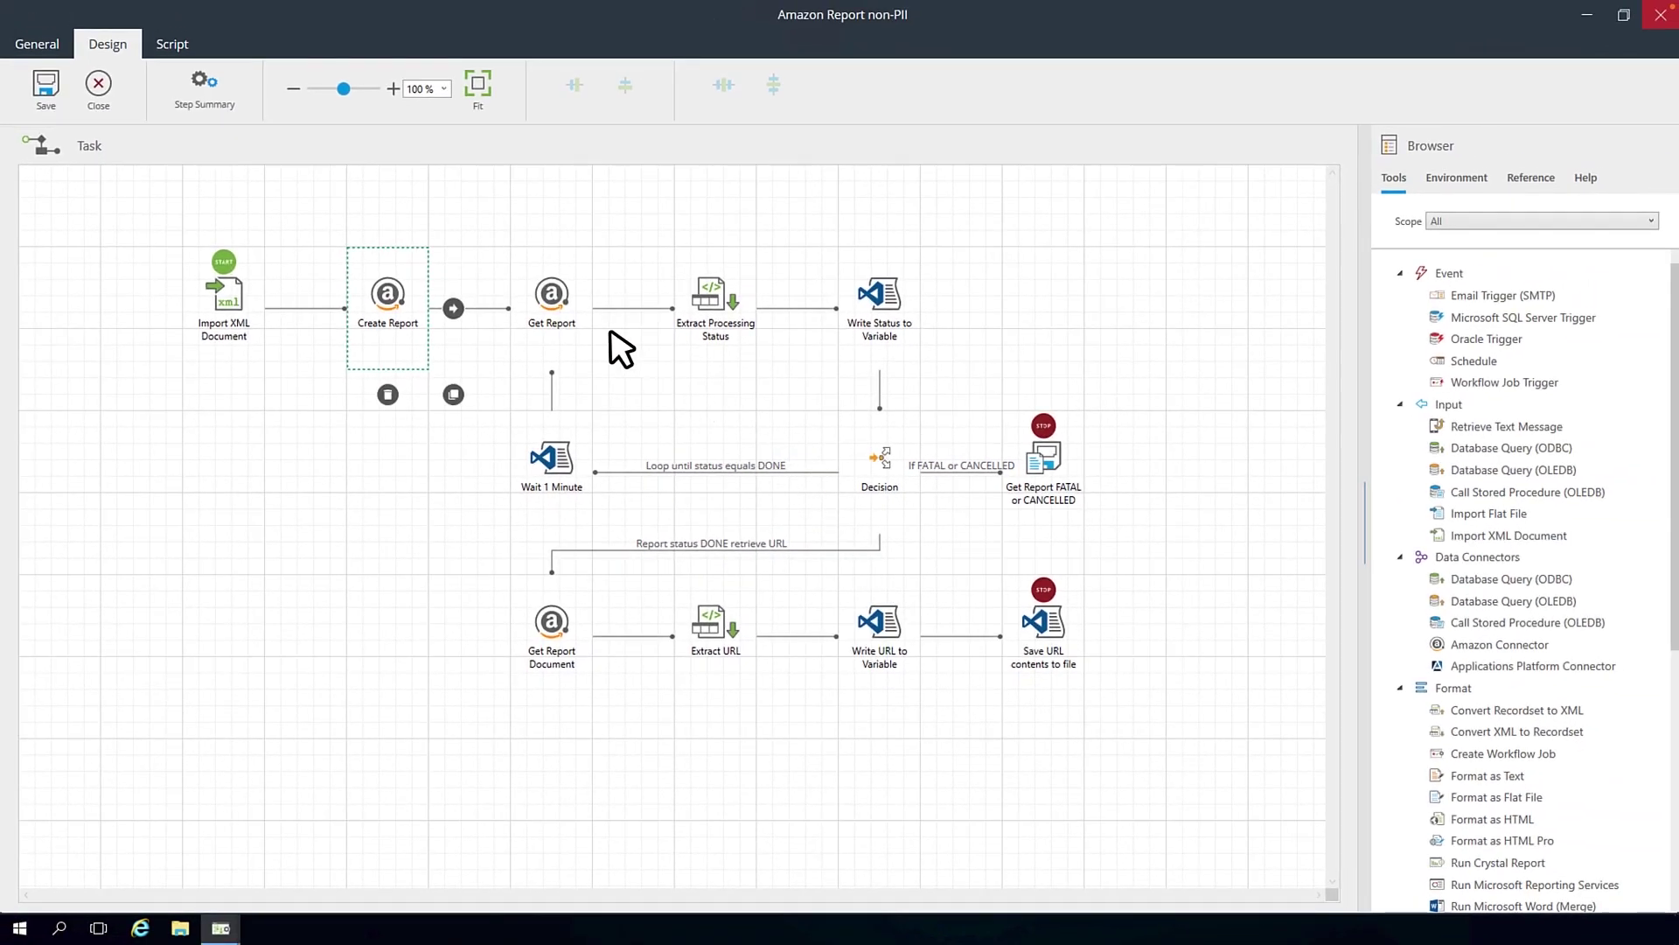
# - Check Get Report's Seller Central Authorisation connection and its reportId and SupplementaryReference mapping
pyautogui.doubleClick(550, 297)
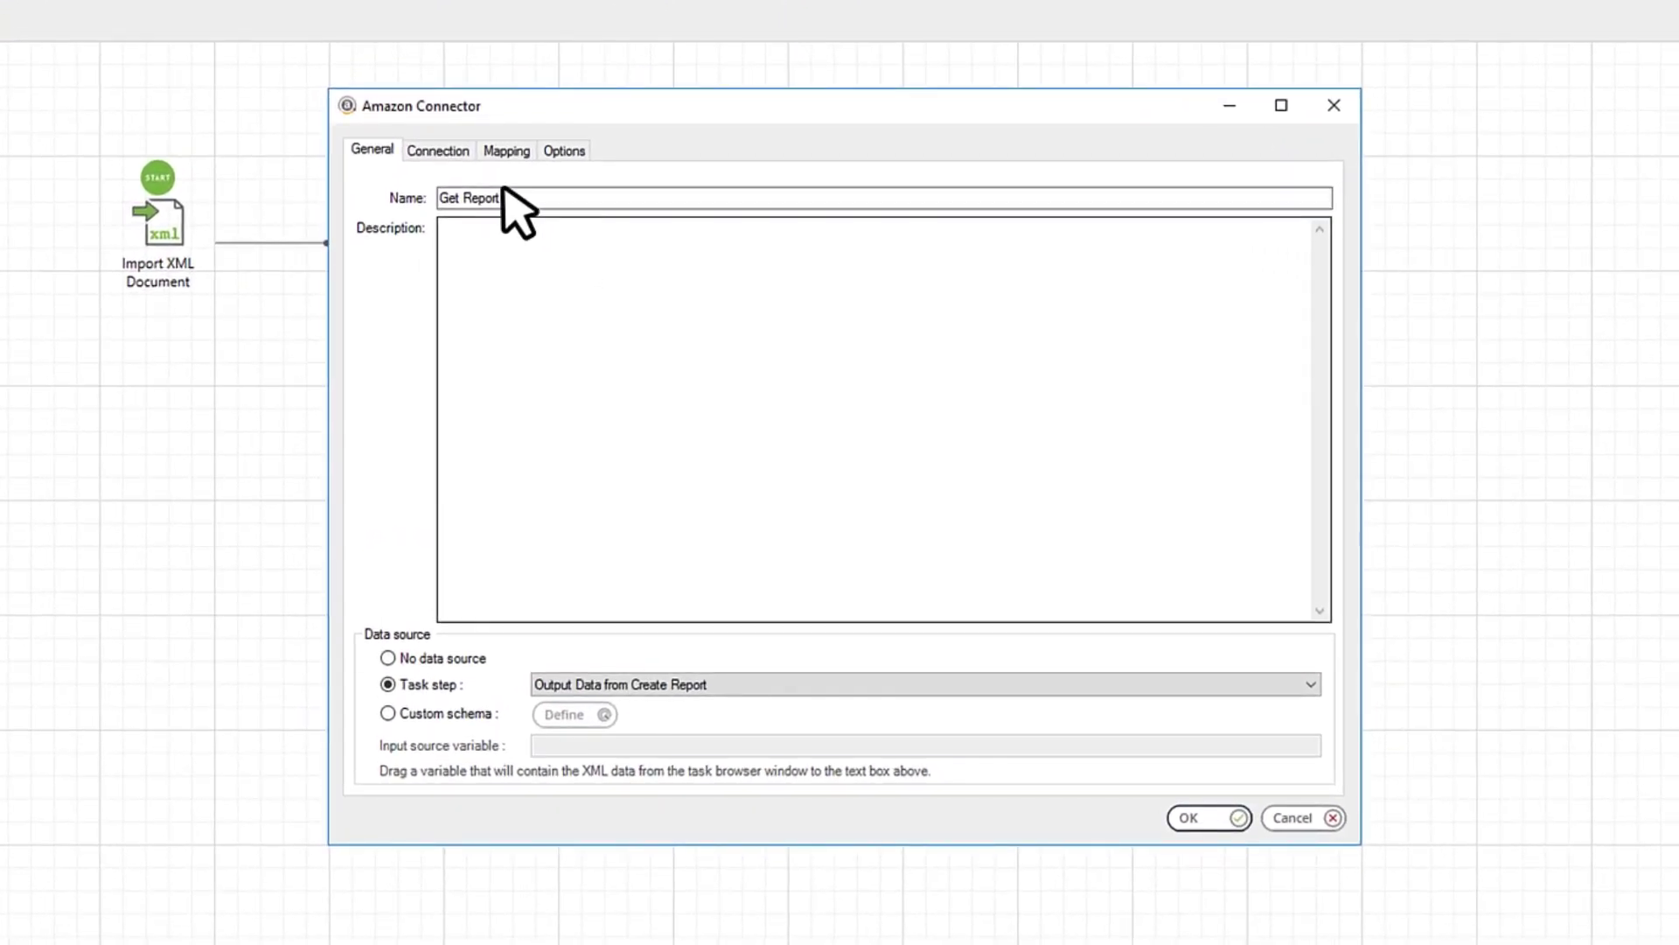
pyautogui.click(443, 153)
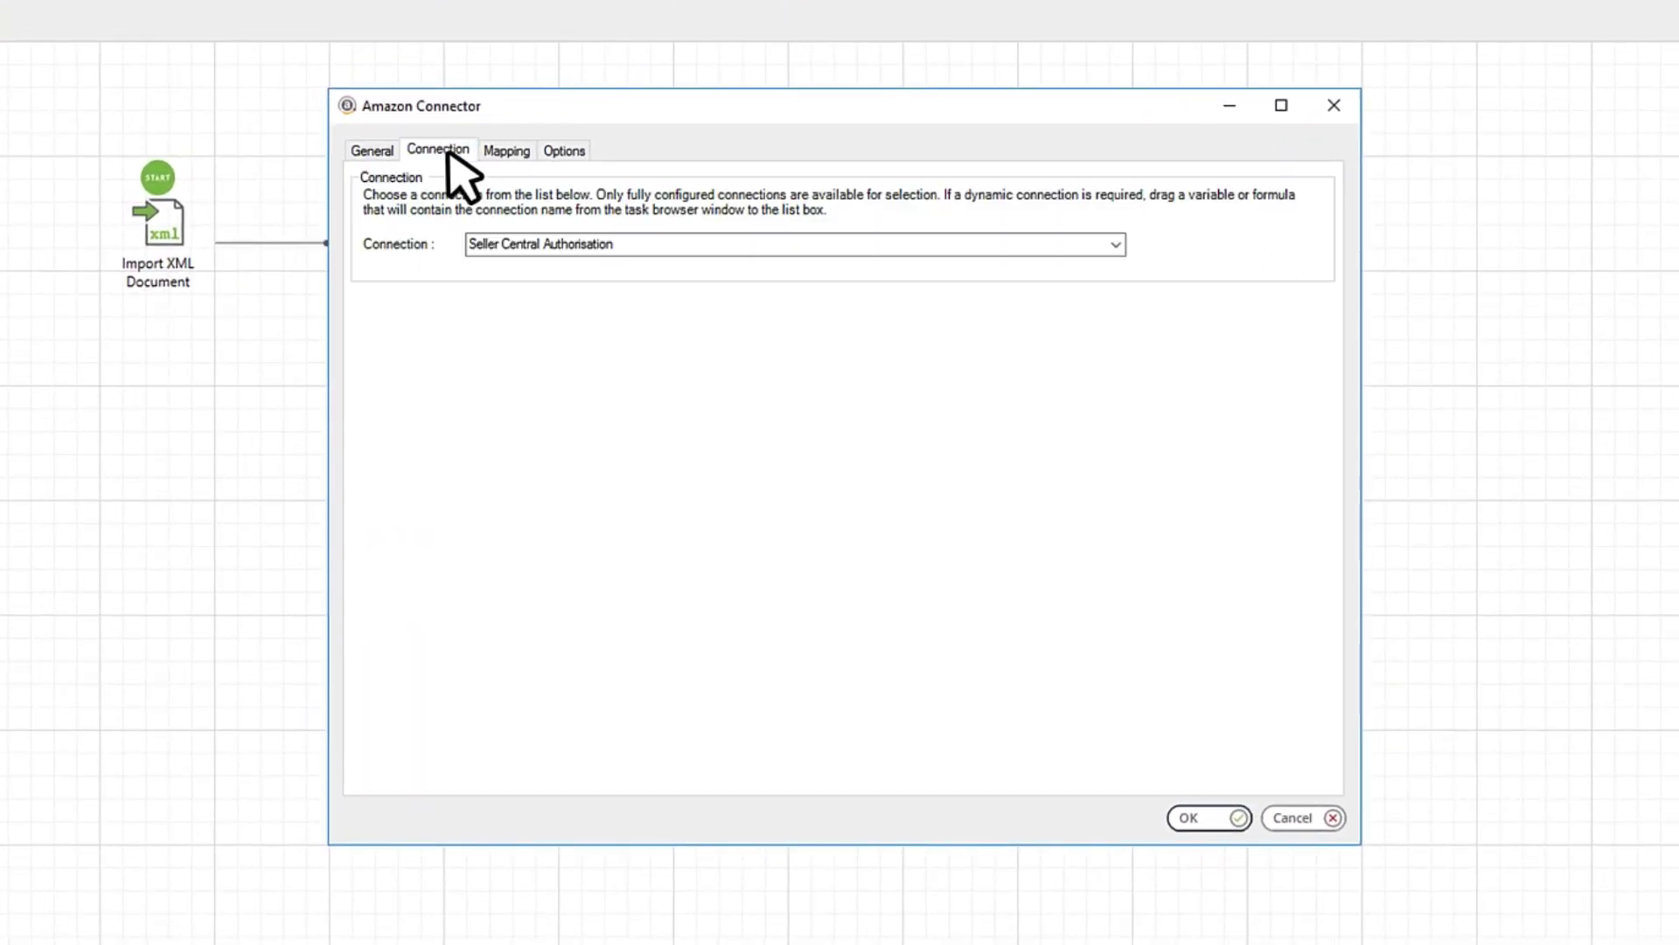
pyautogui.click(510, 150)
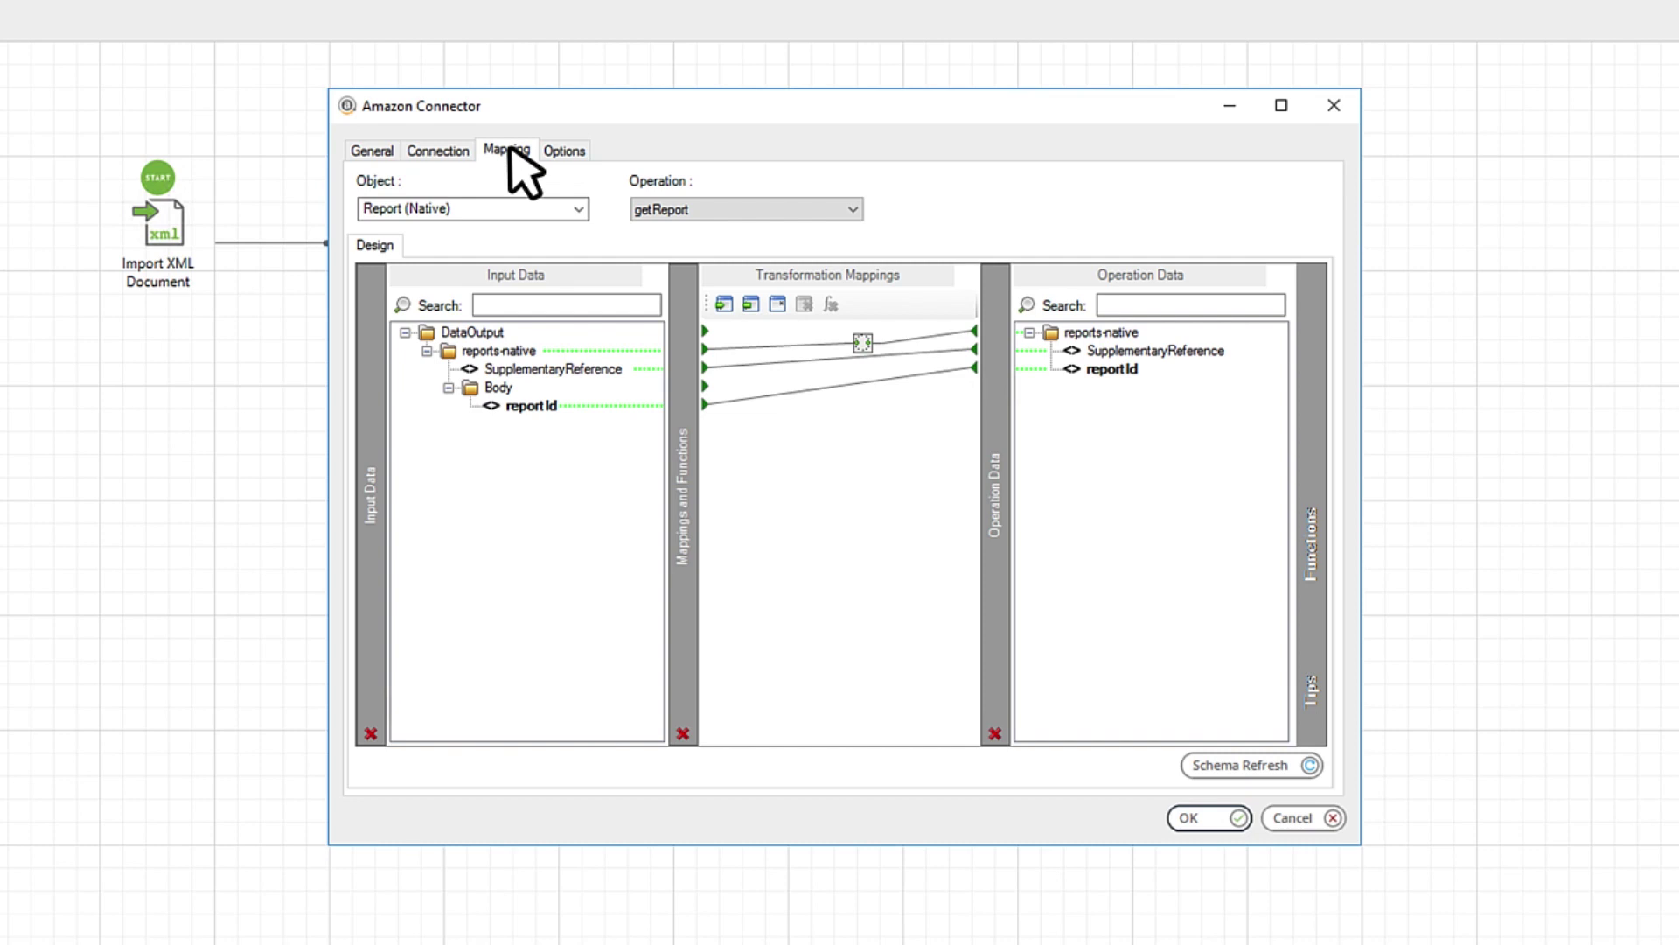
pyautogui.click(1210, 819)
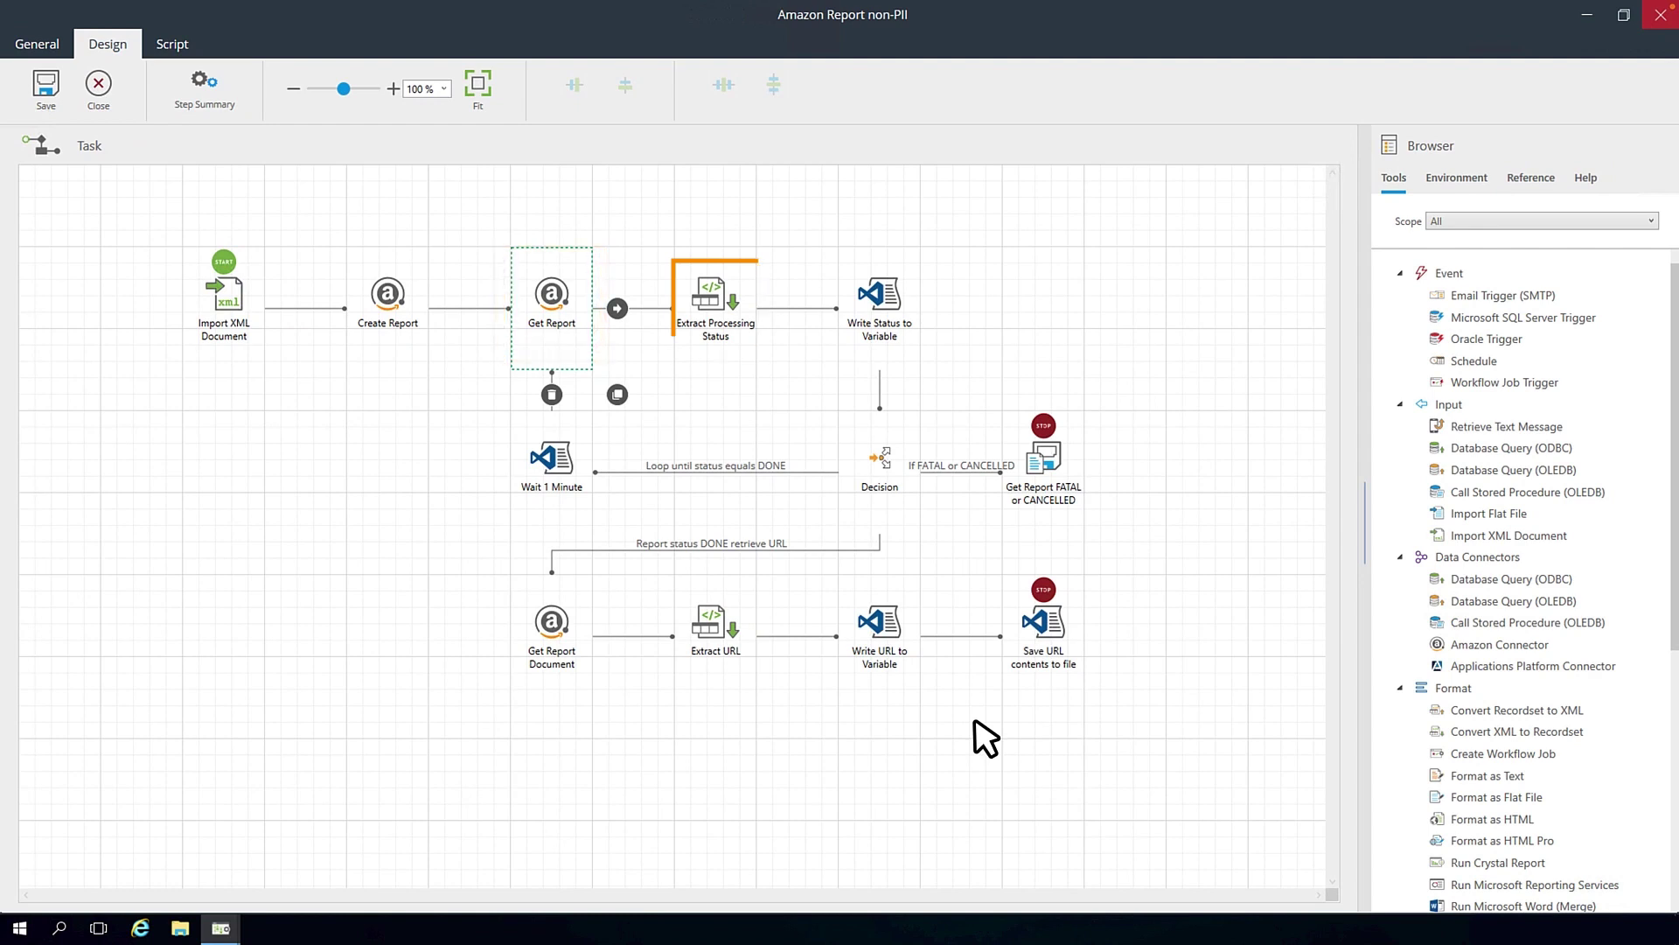
# - View the Write Status to Variable VBScript that writes the status into CatchStatus
pyautogui.doubleClick(892, 306)
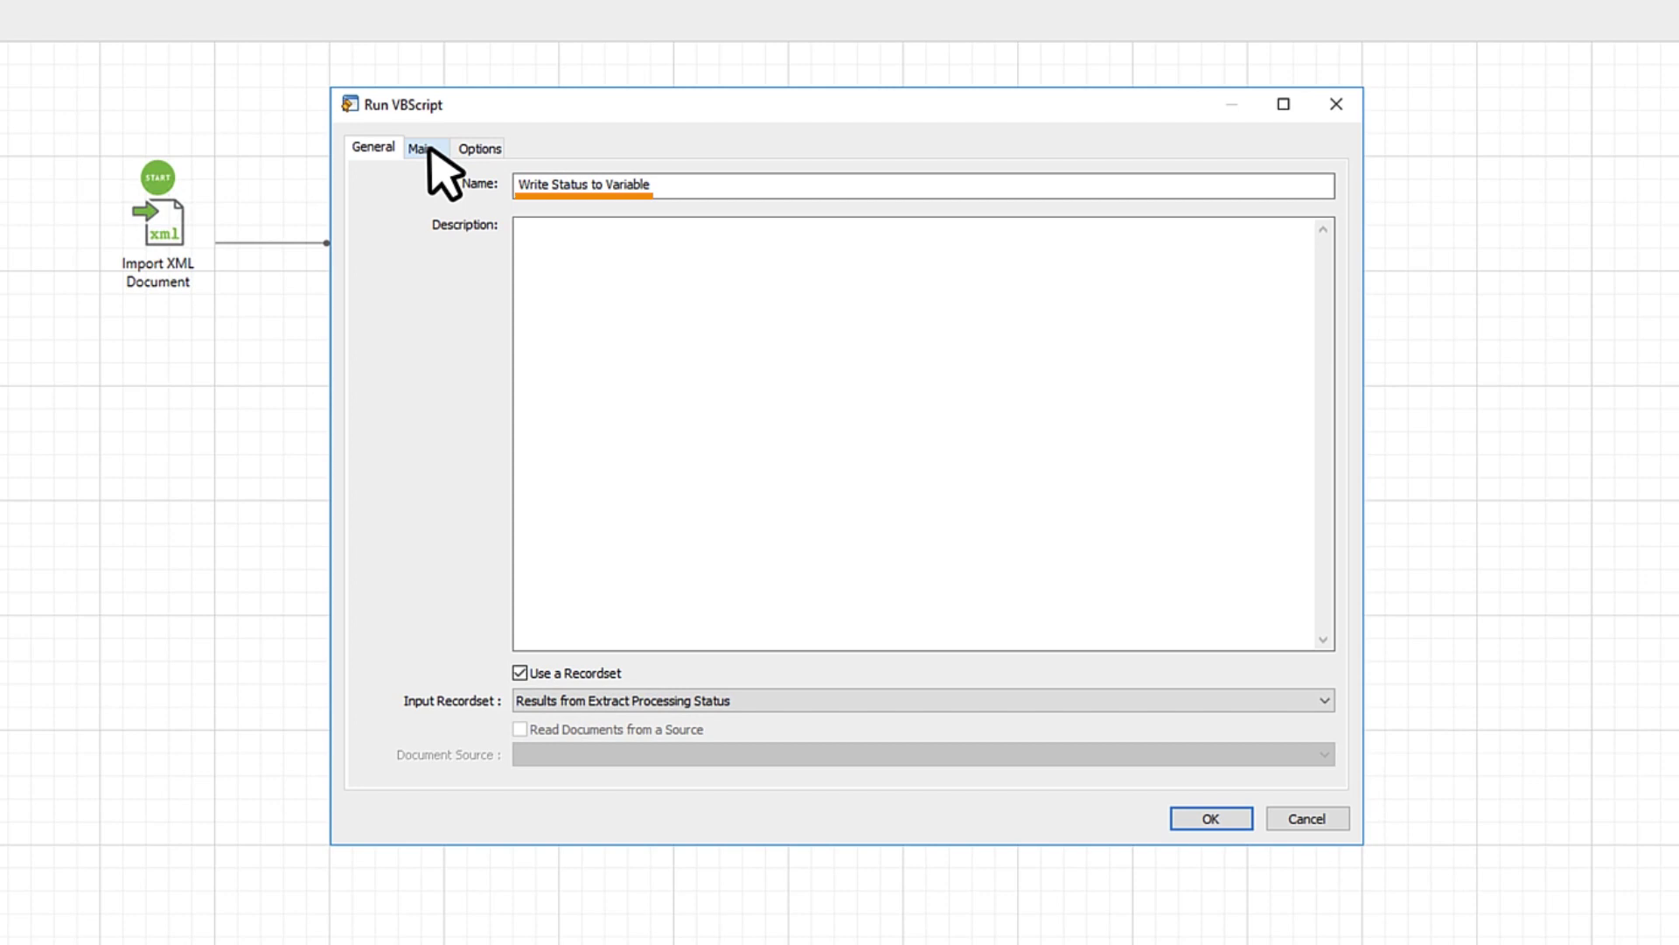
pyautogui.click(420, 148)
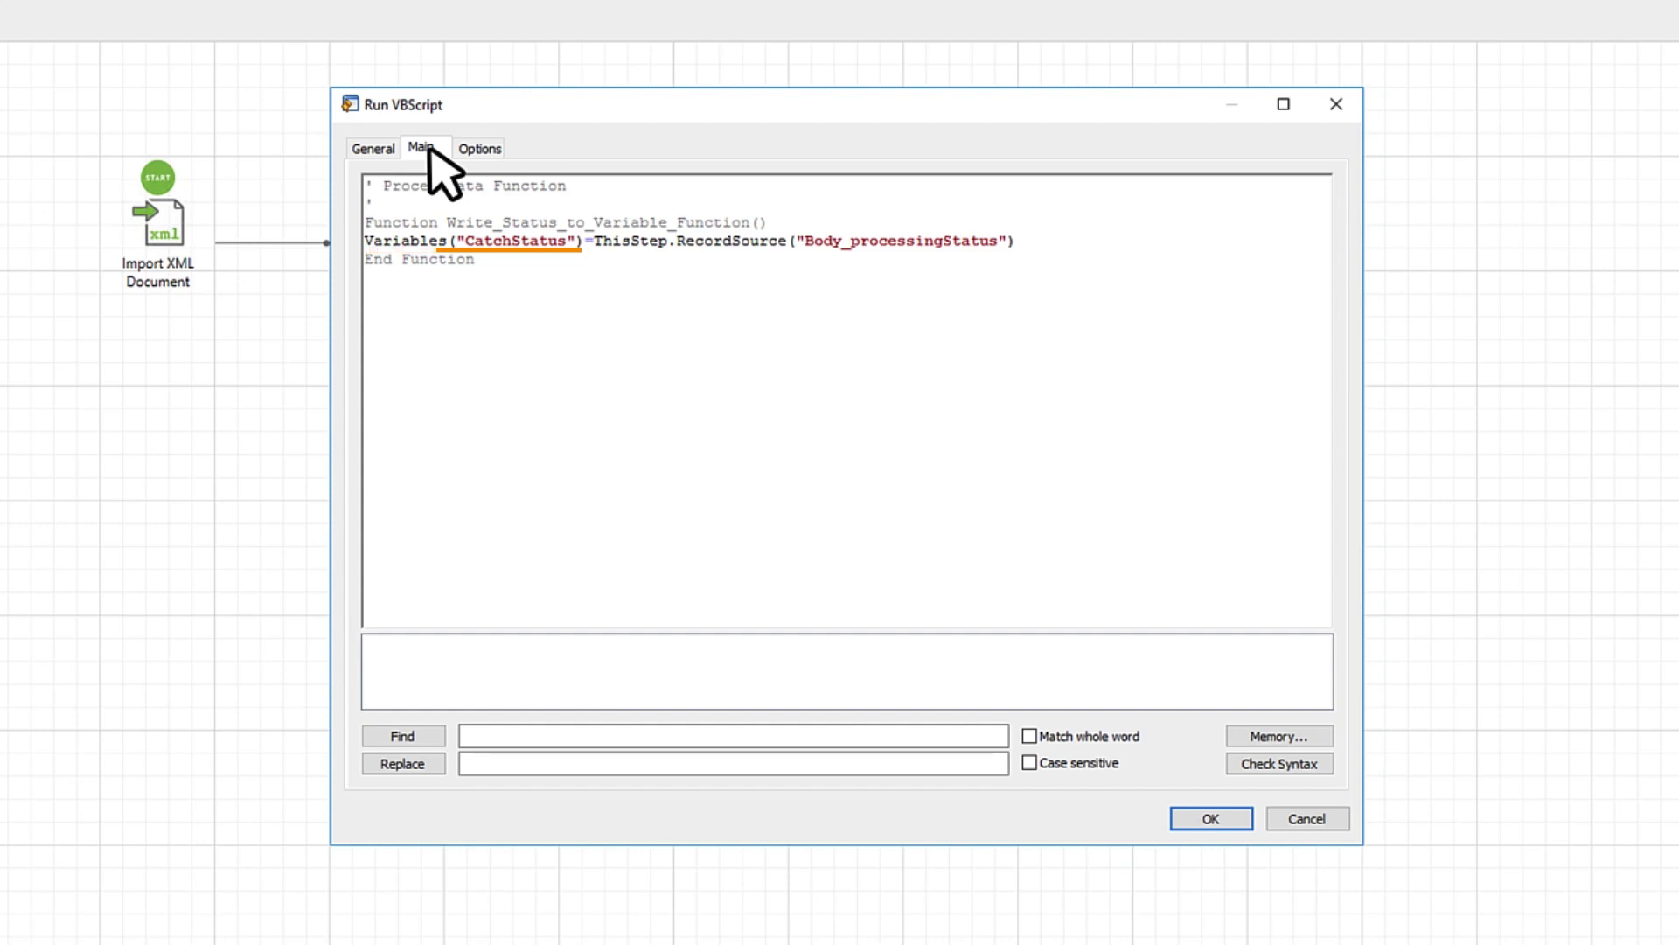
pyautogui.click(1209, 818)
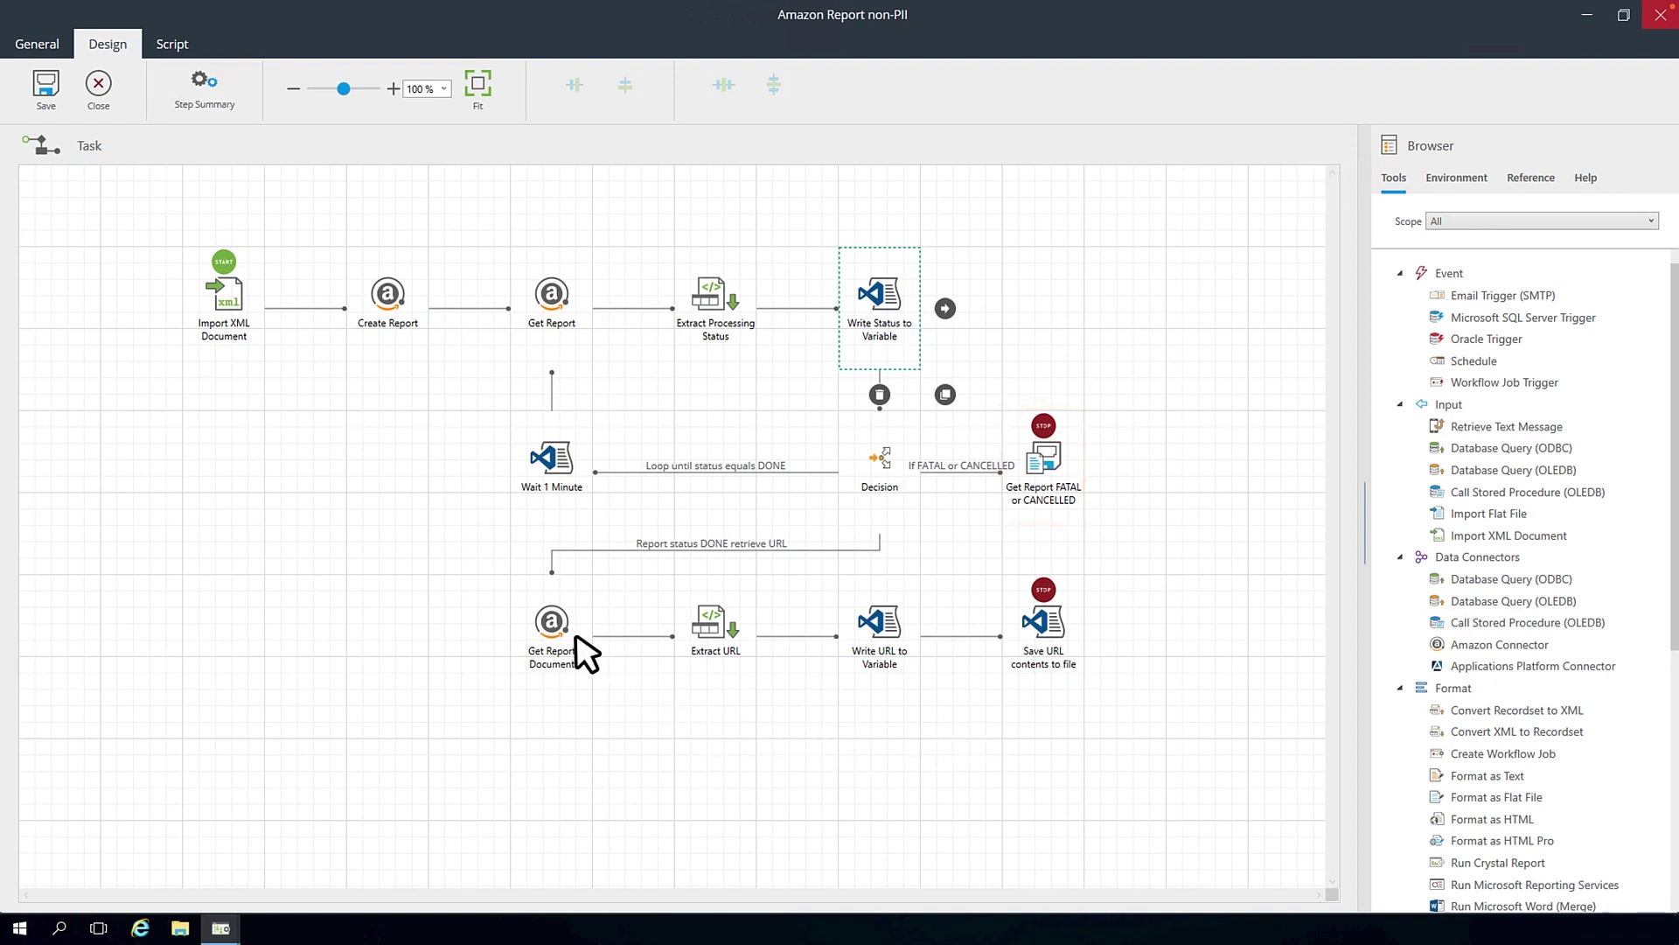
# - Check the Get Report Document step's getReportDocument mapping of the report document Id
pyautogui.click(556, 615)
pyautogui.doubleClick(555, 616)
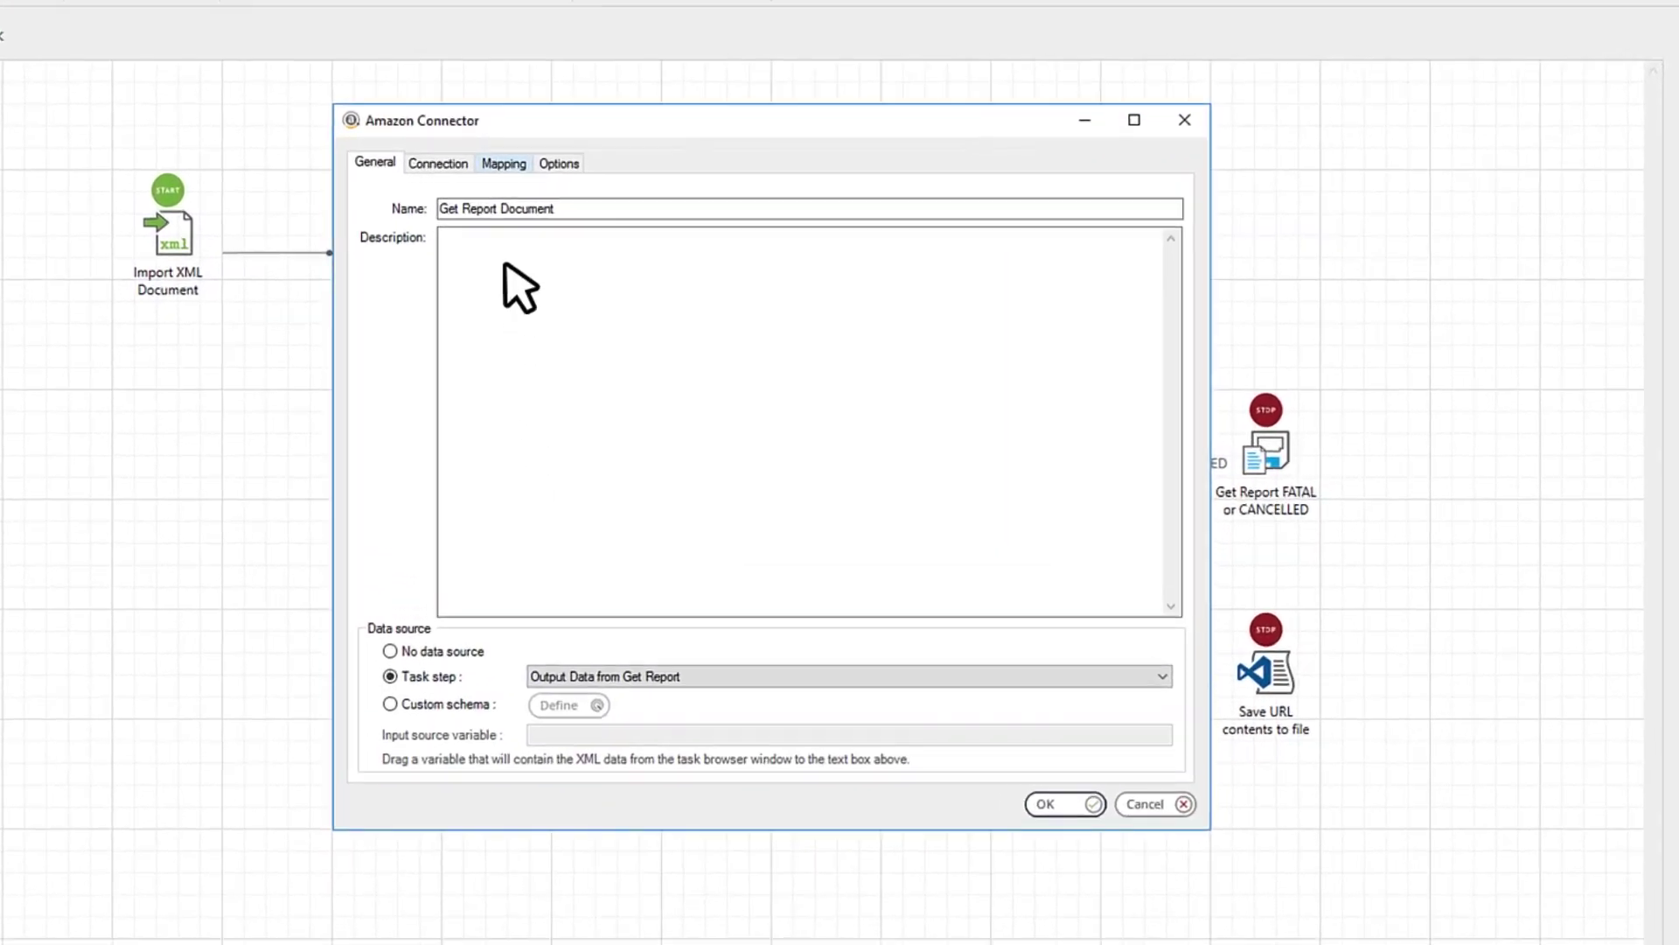
pyautogui.click(481, 226)
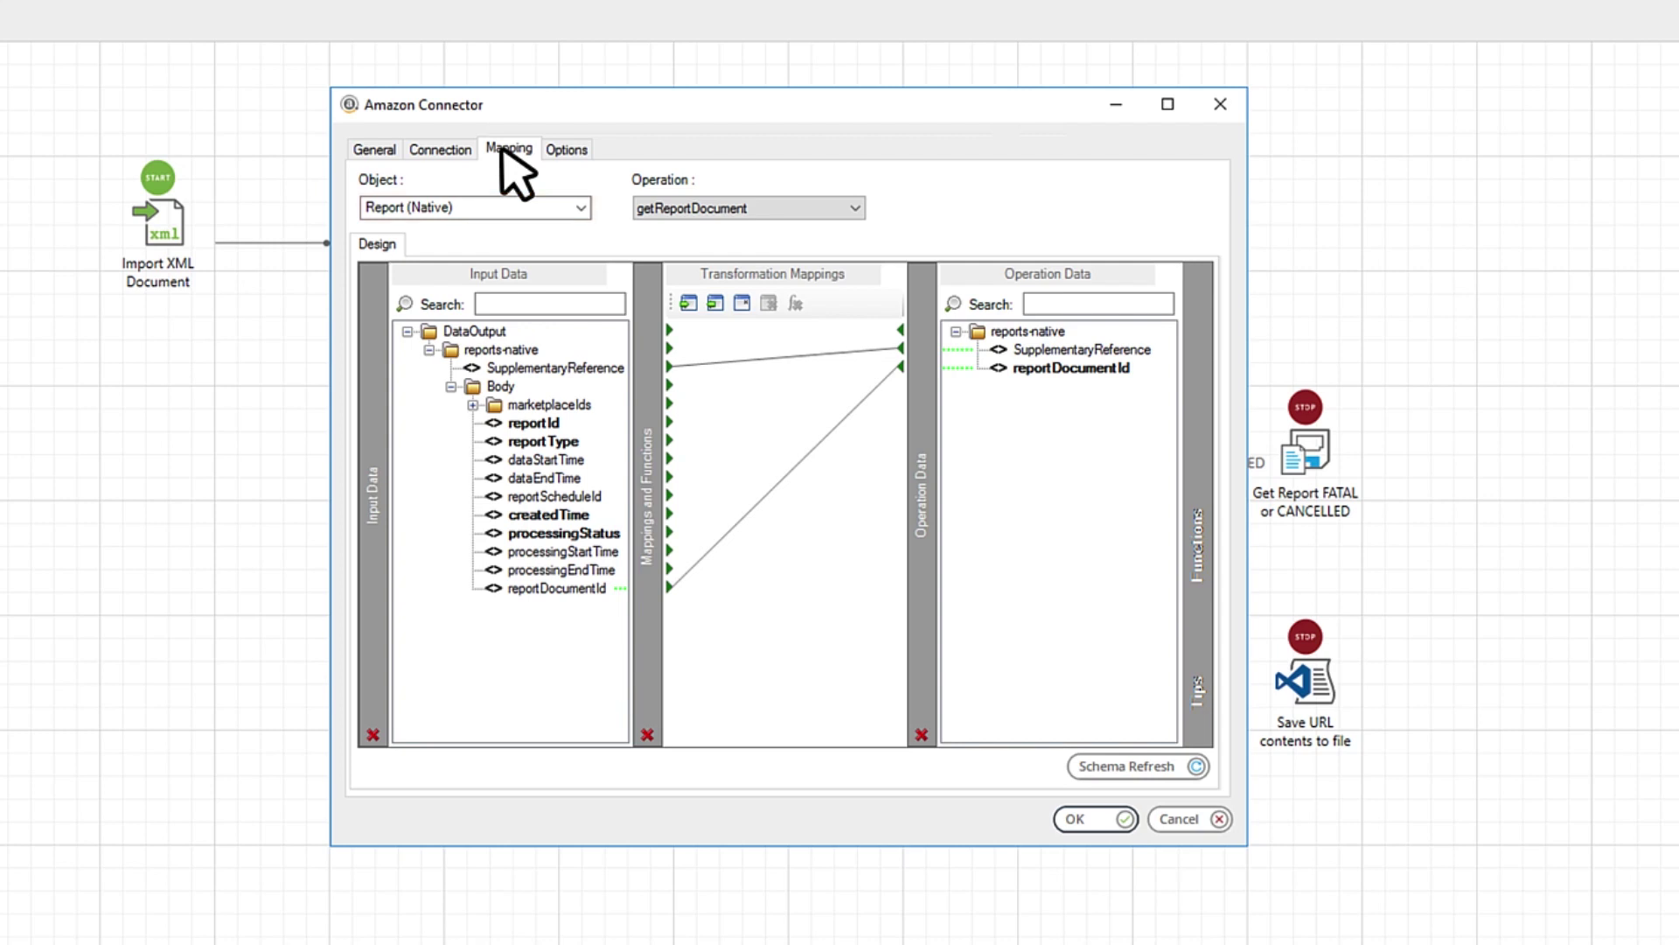
pyautogui.click(1095, 816)
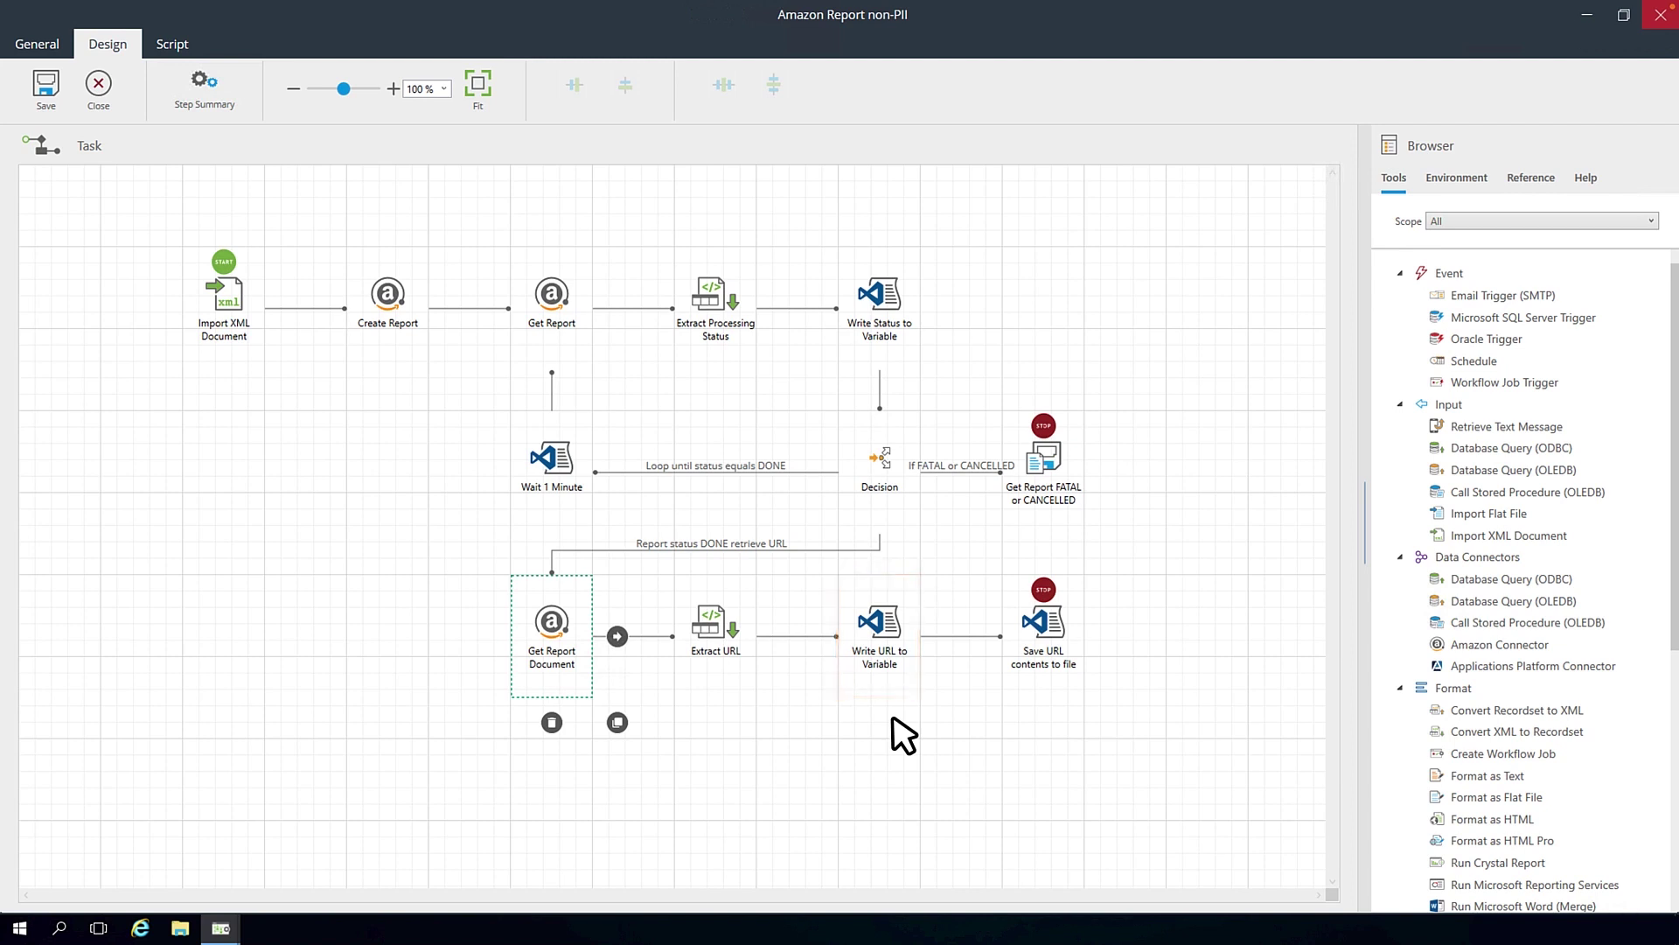
# - Inspect the Save URL contents to file step, then queue Amazon Report non-PII to run now
pyautogui.doubleClick(1049, 628)
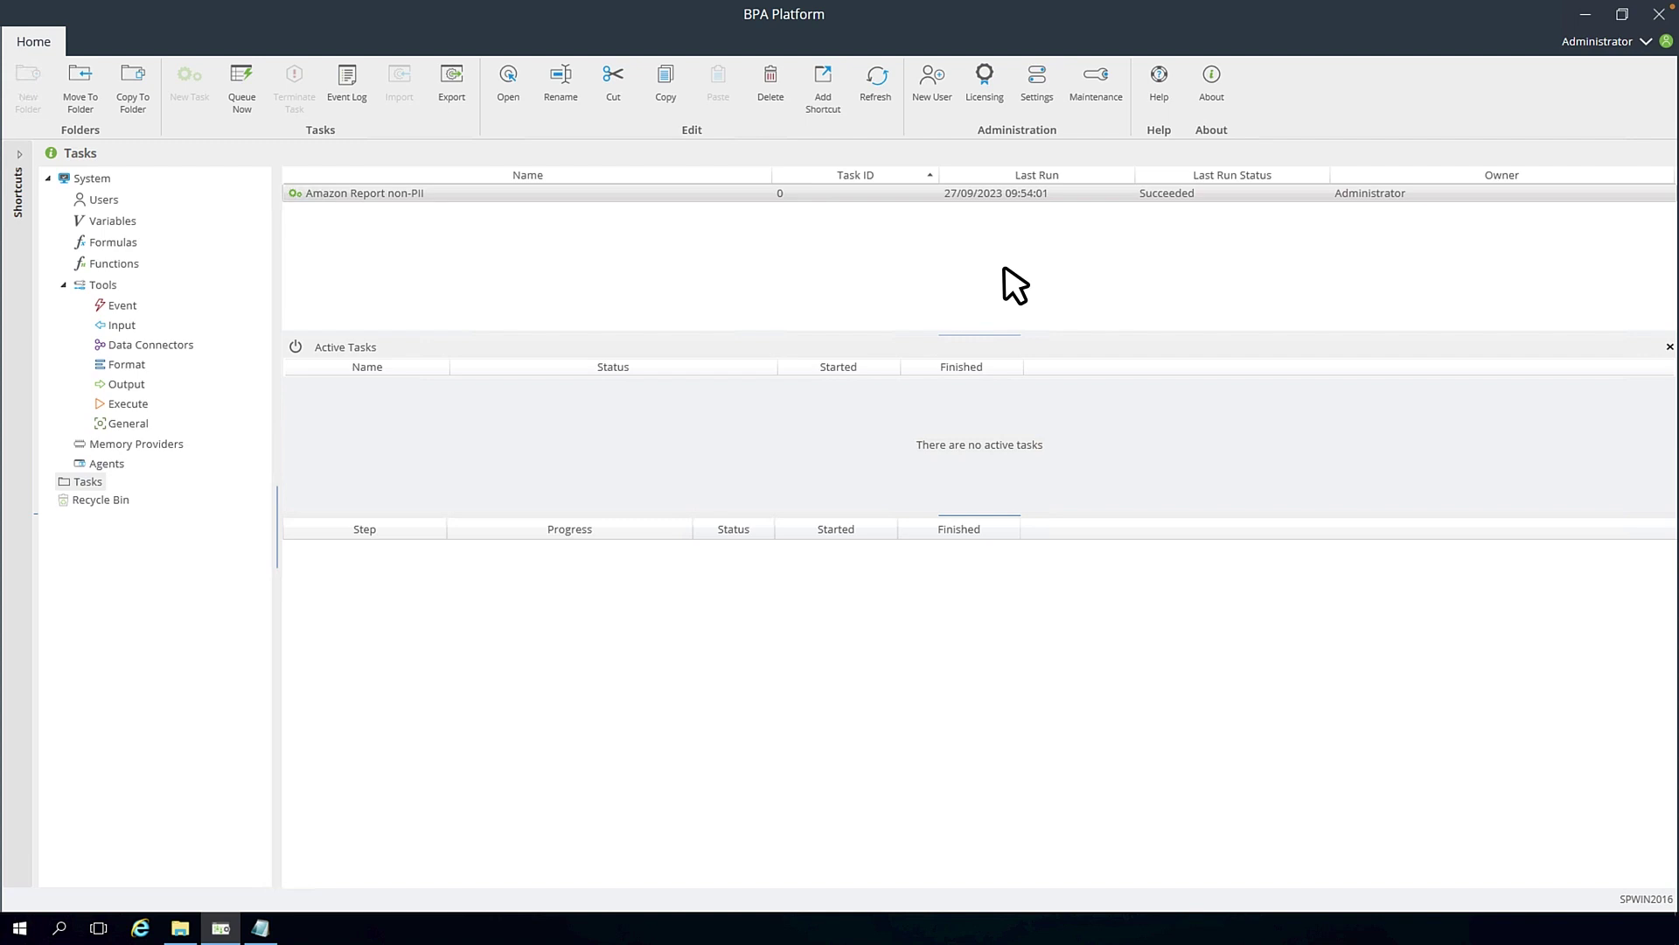
pyautogui.rightClick(498, 194)
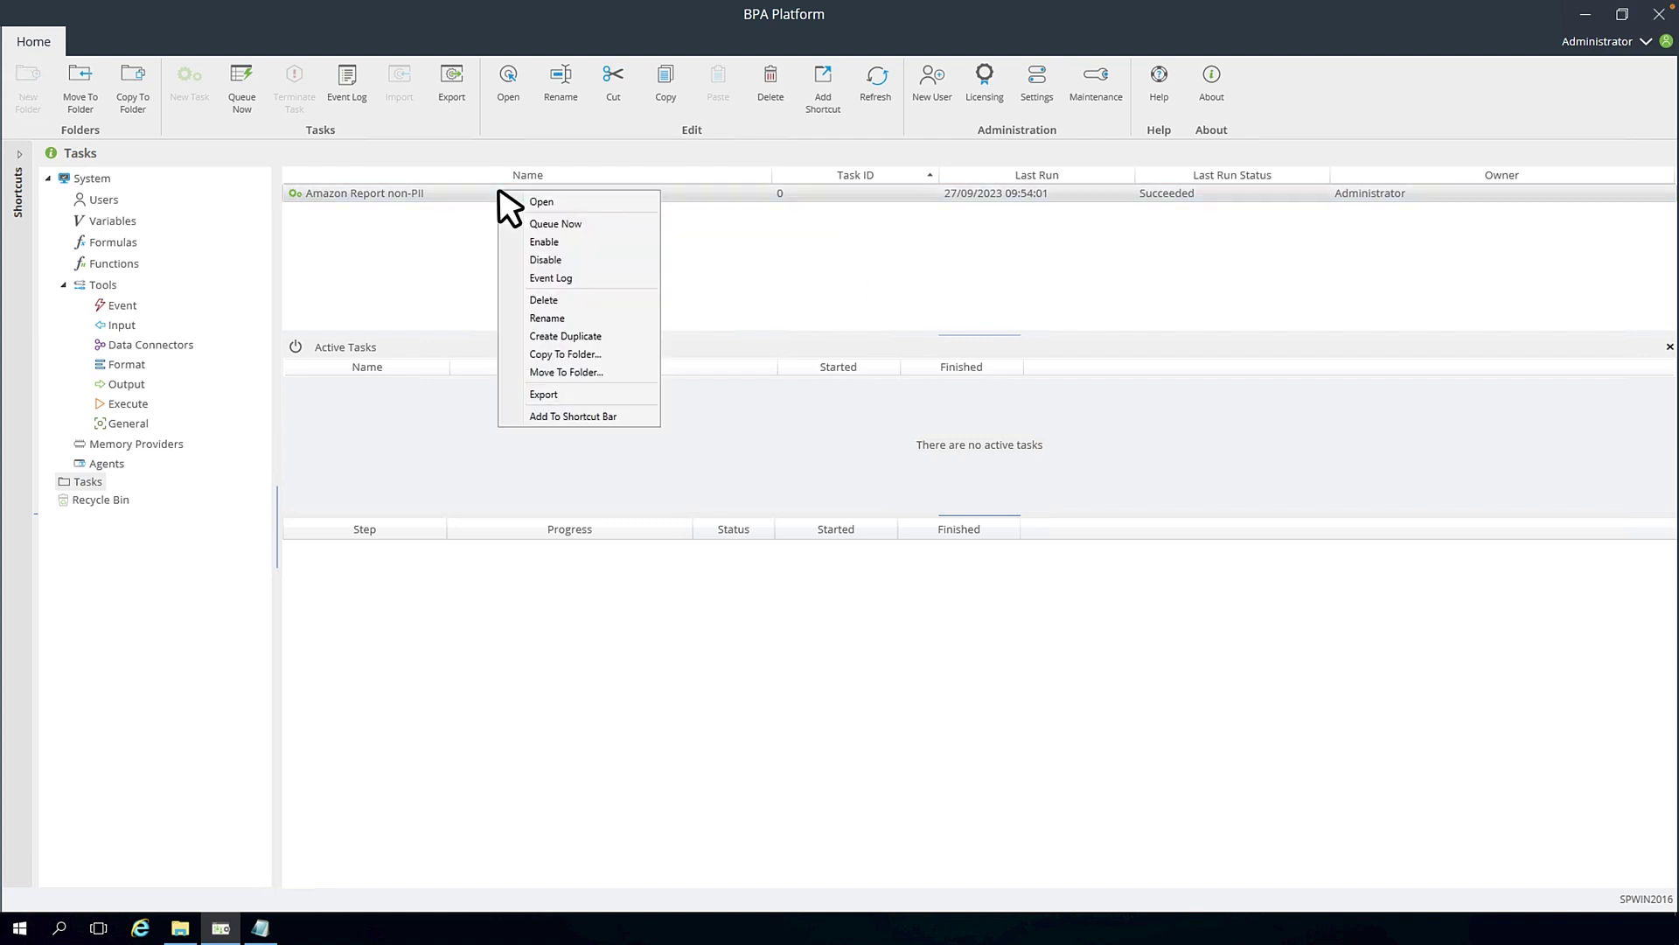
pyautogui.click(568, 224)
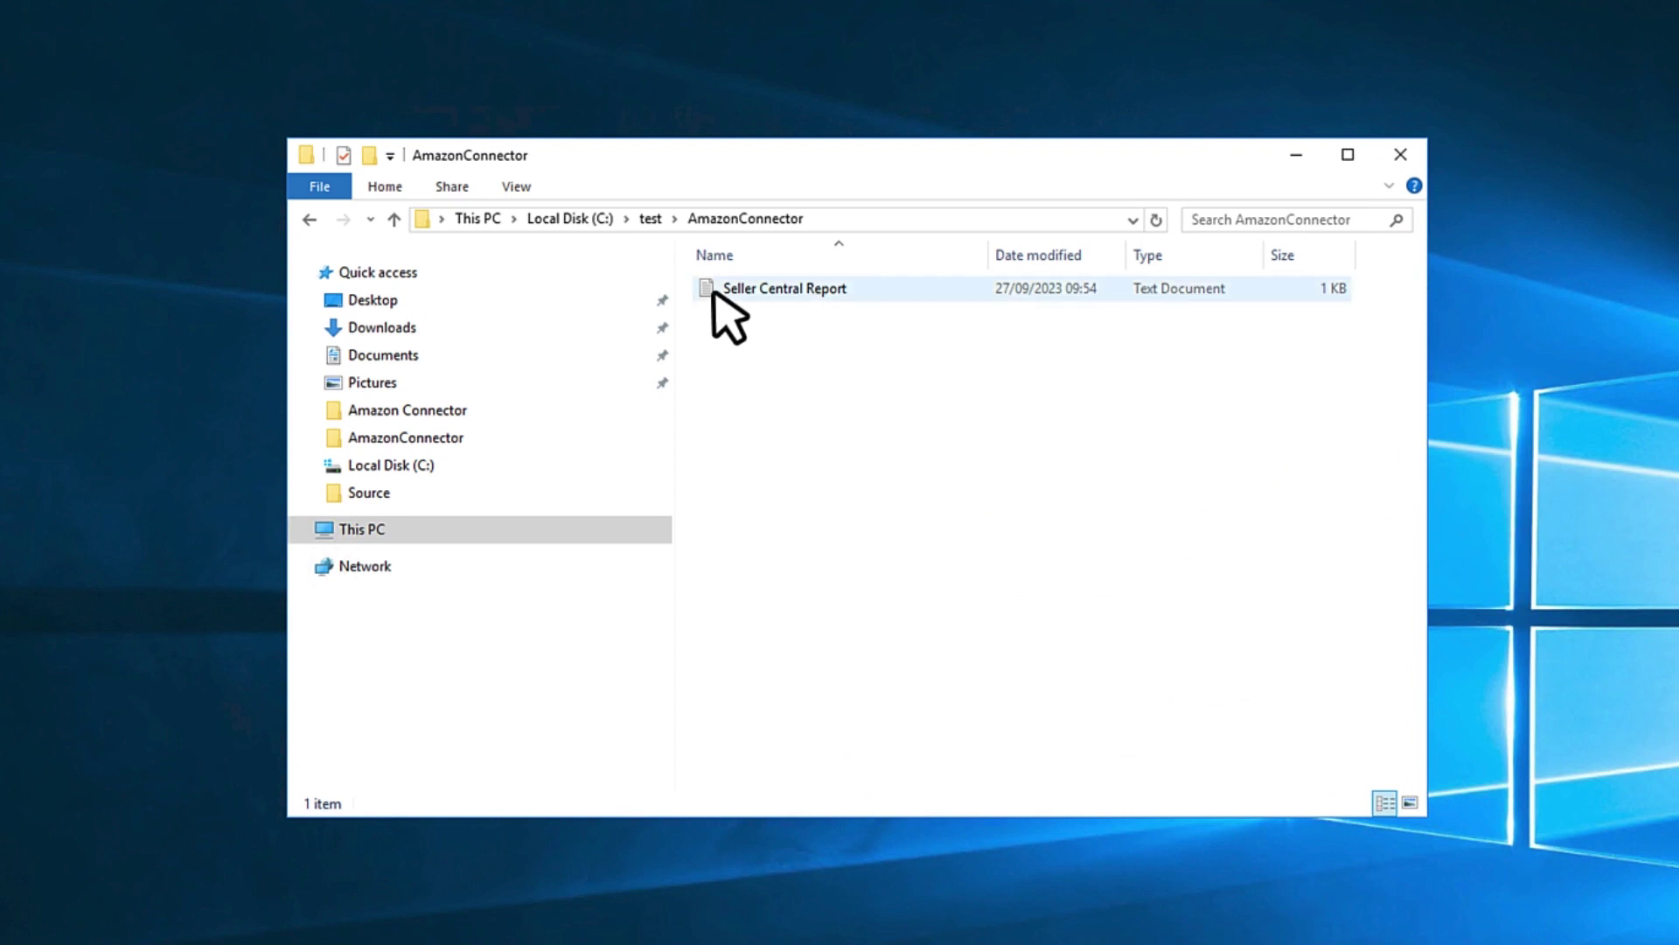
# - Open Seller Central Report in Notepad to view the two items' sku, asin, price and quantity
pyautogui.doubleClick(713, 295)
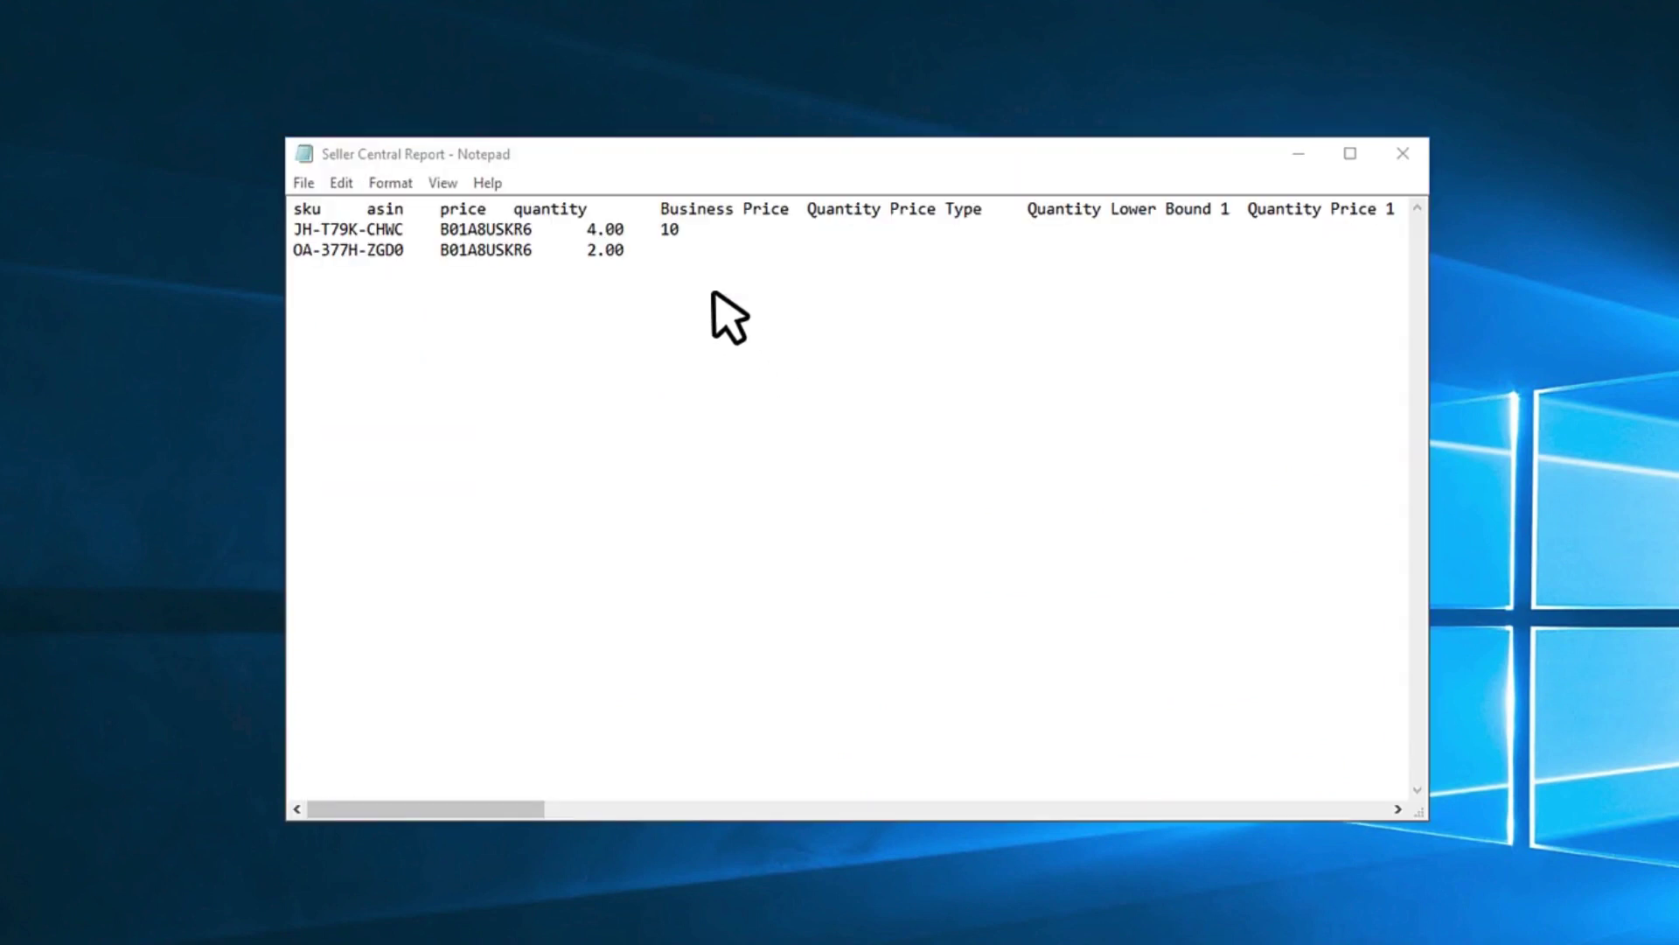